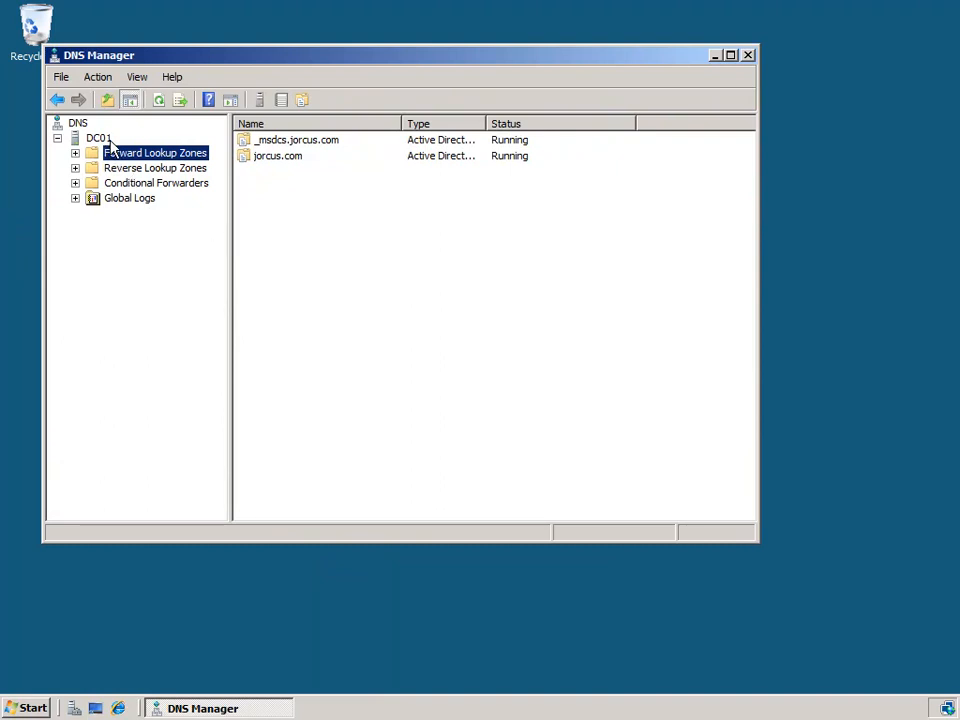
Open the jorcus.com forward lookup zone and check the IP addresses of the TS1 and TS2 host records.
{"action": "left_click", "coordinate": [75, 154]}
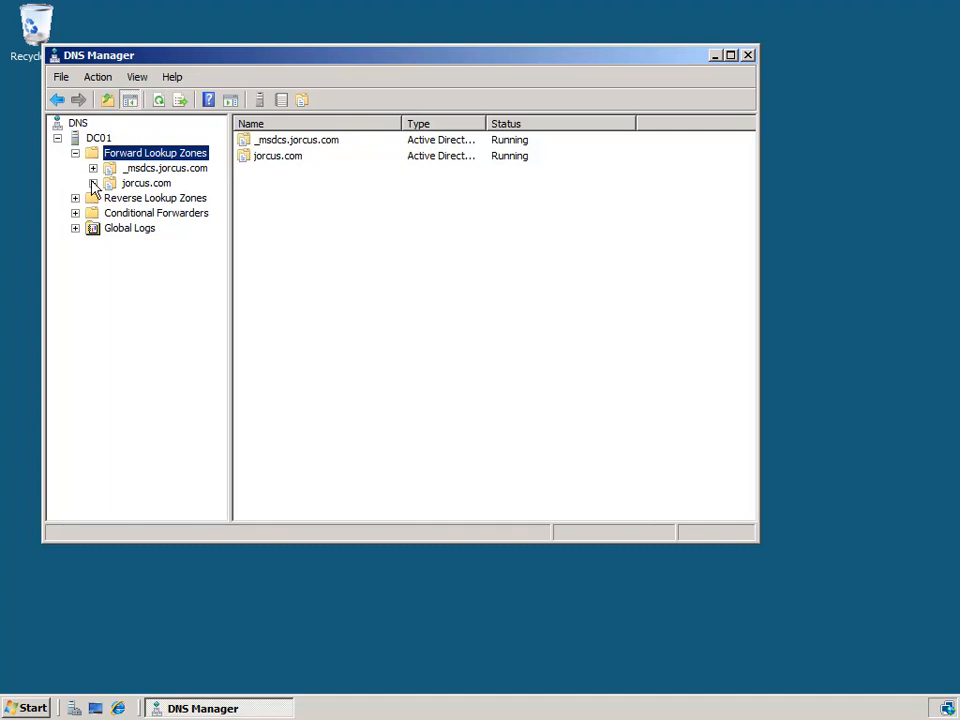
{"action": "left_click", "coordinate": [130, 186]}
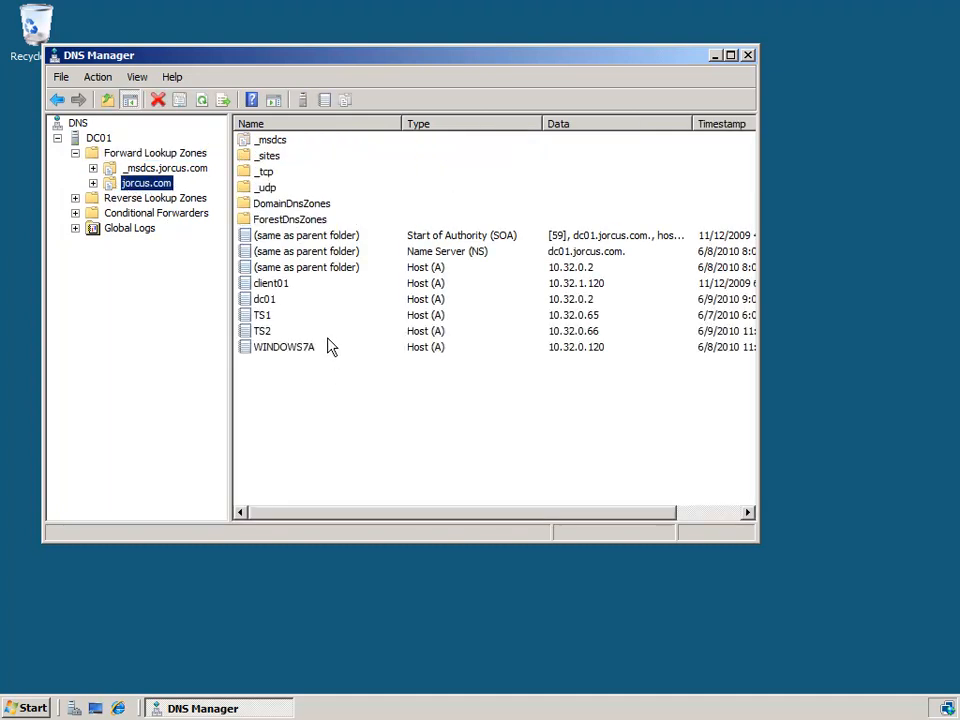
{"action": "left_click", "coordinate": [267, 316]}
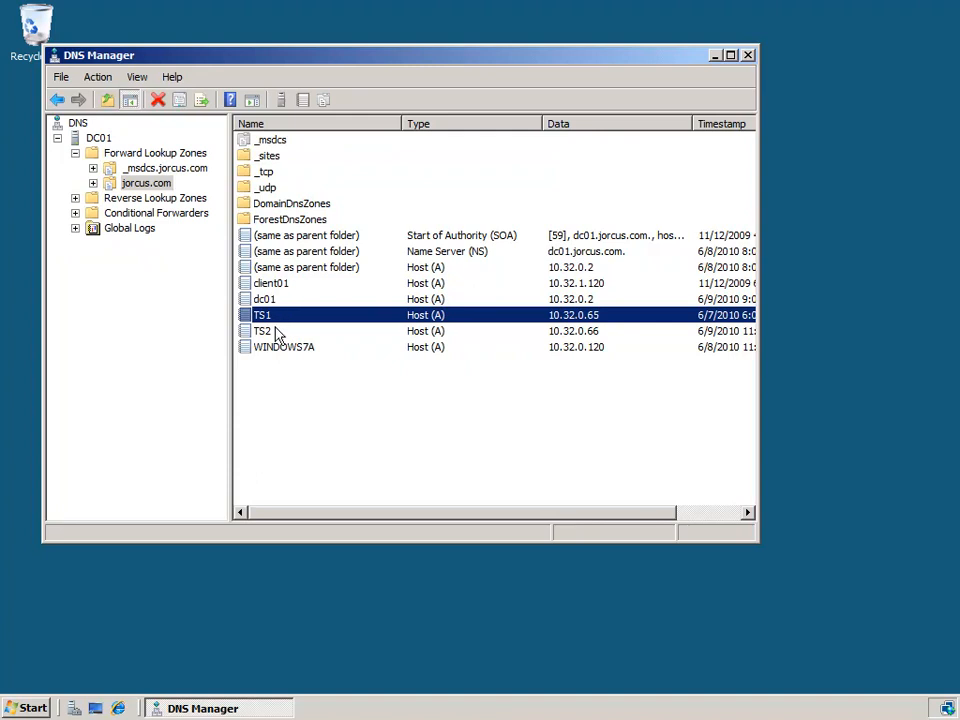
{"action": "left_click", "coordinate": [602, 333]}
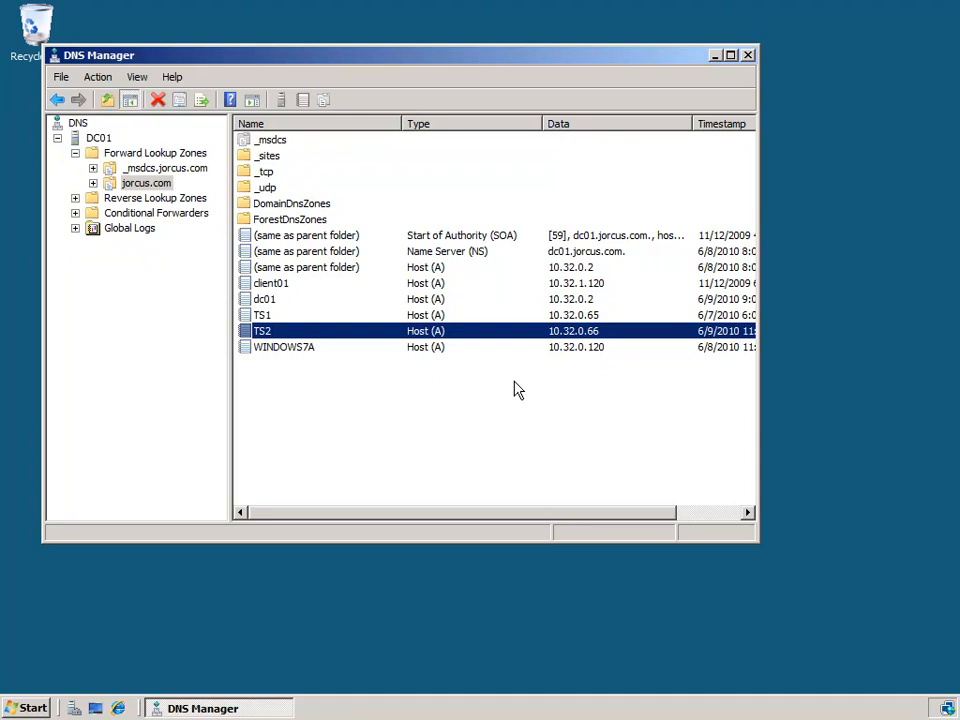
Add a new host (A) record named farm with IP address 10.32.0.65 to the jorcus.com zone.
{"action": "right_click", "coordinate": [369, 392]}
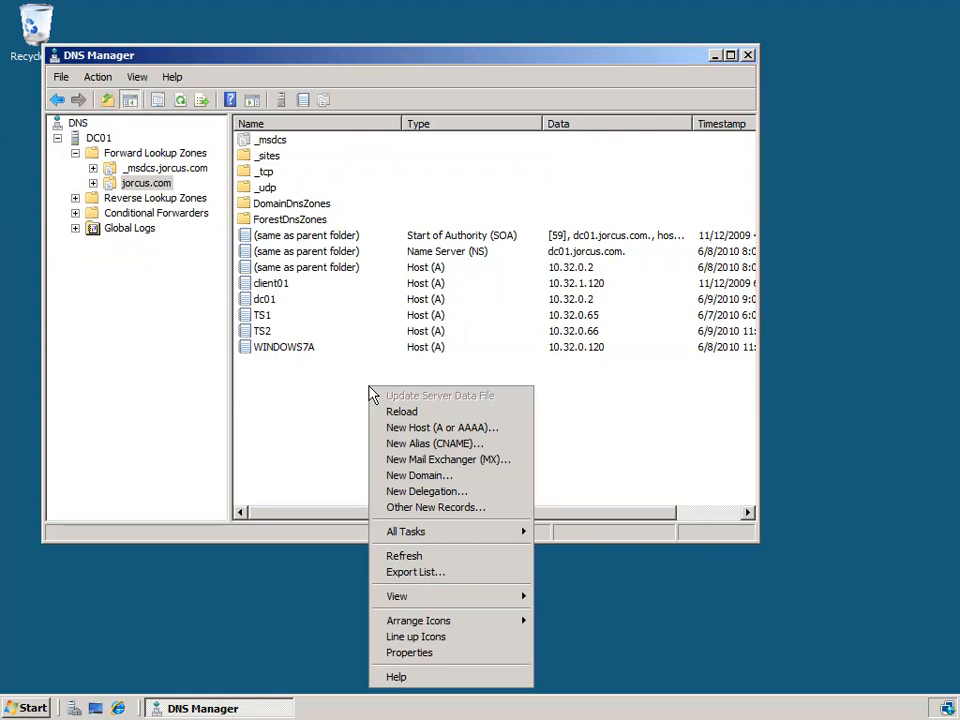
{"action": "left_click", "coordinate": [457, 430]}
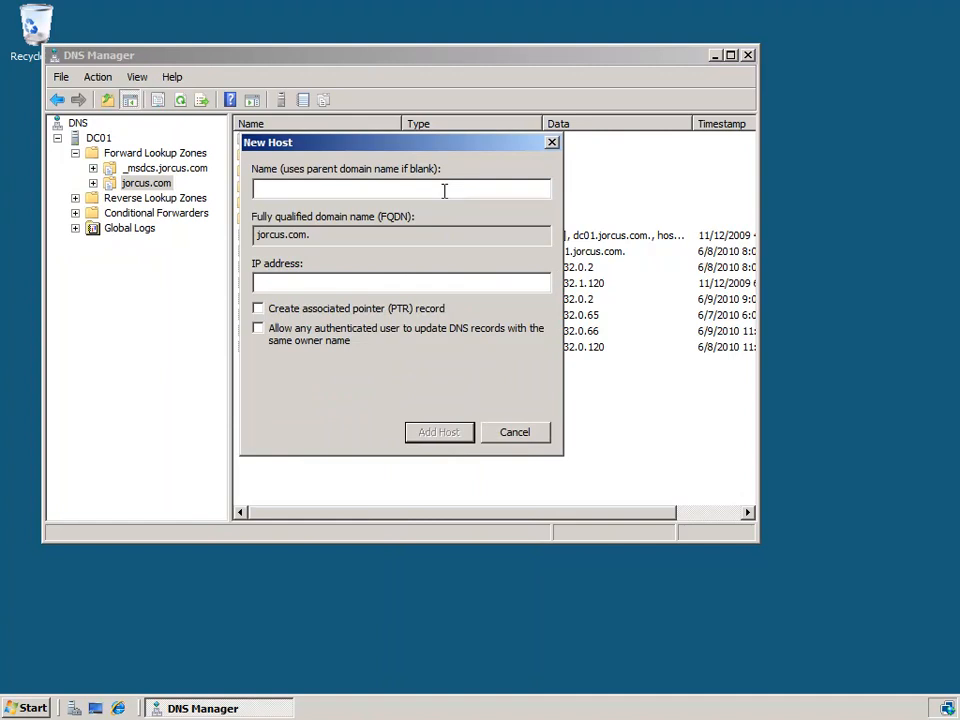
{"action": "type", "text": "farm"}
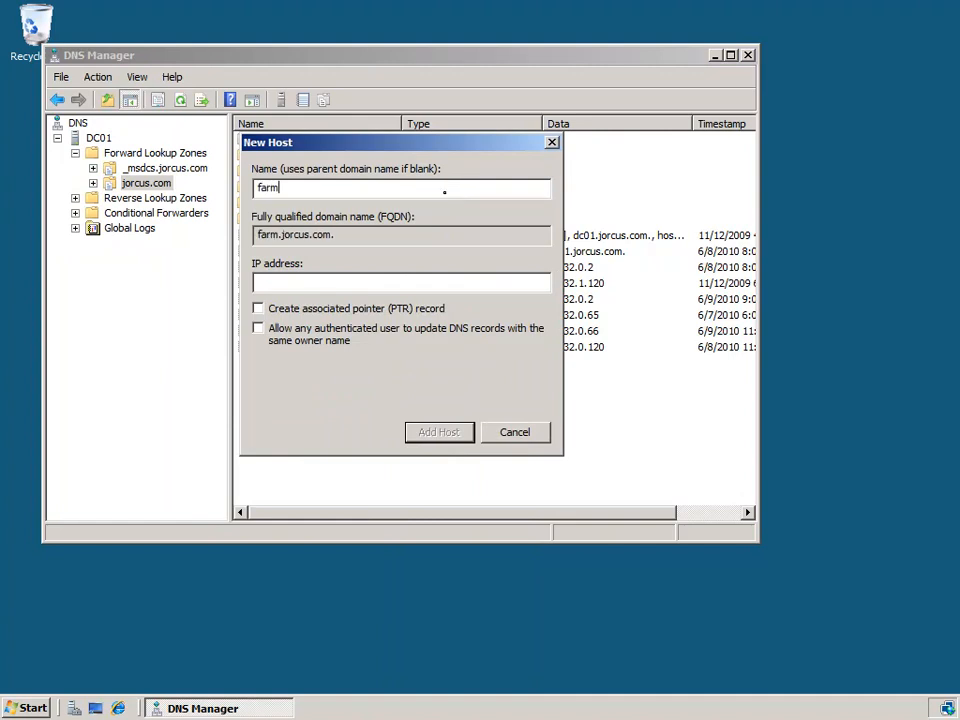
{"action": "left_click_drag", "start_coordinate": [340, 234], "coordinate": [256, 236]}
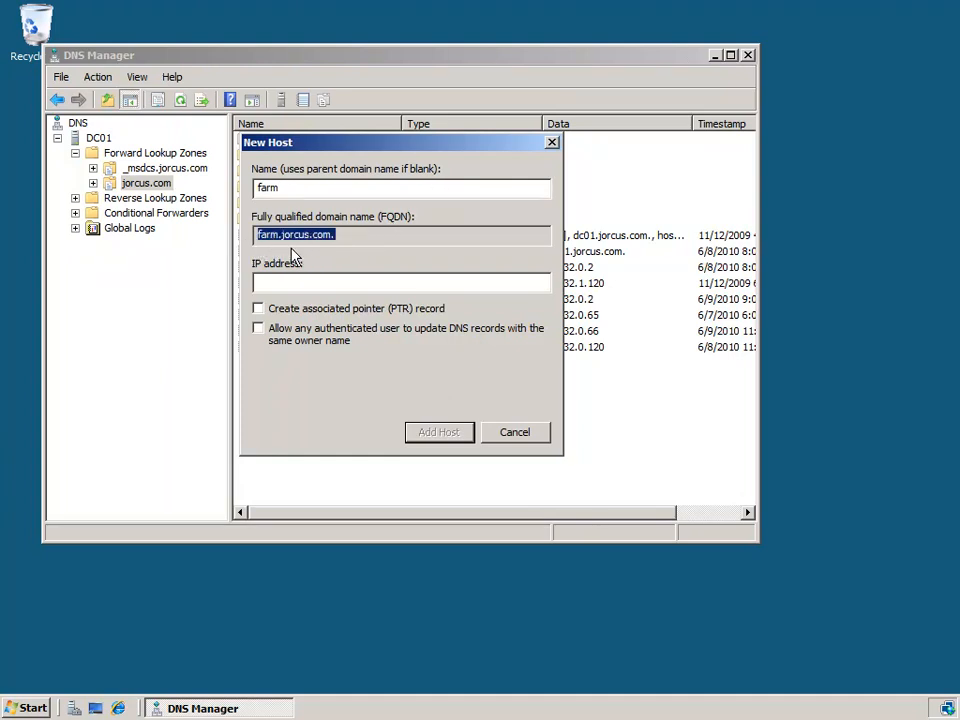
{"action": "left_click", "coordinate": [349, 283]}
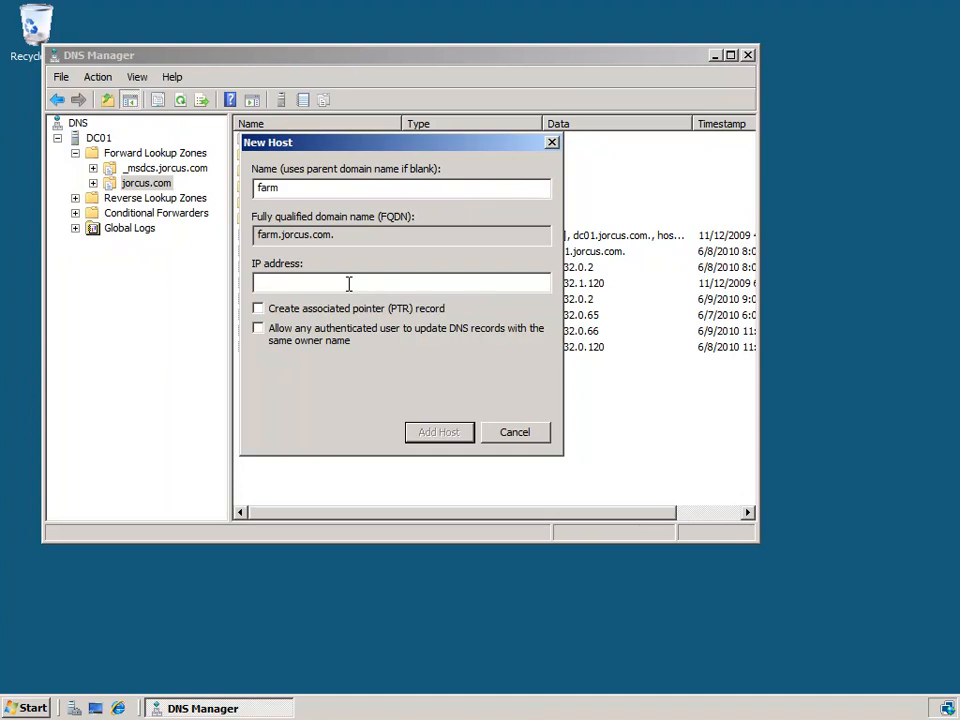
{"action": "type", "text": "10.32.0.65"}
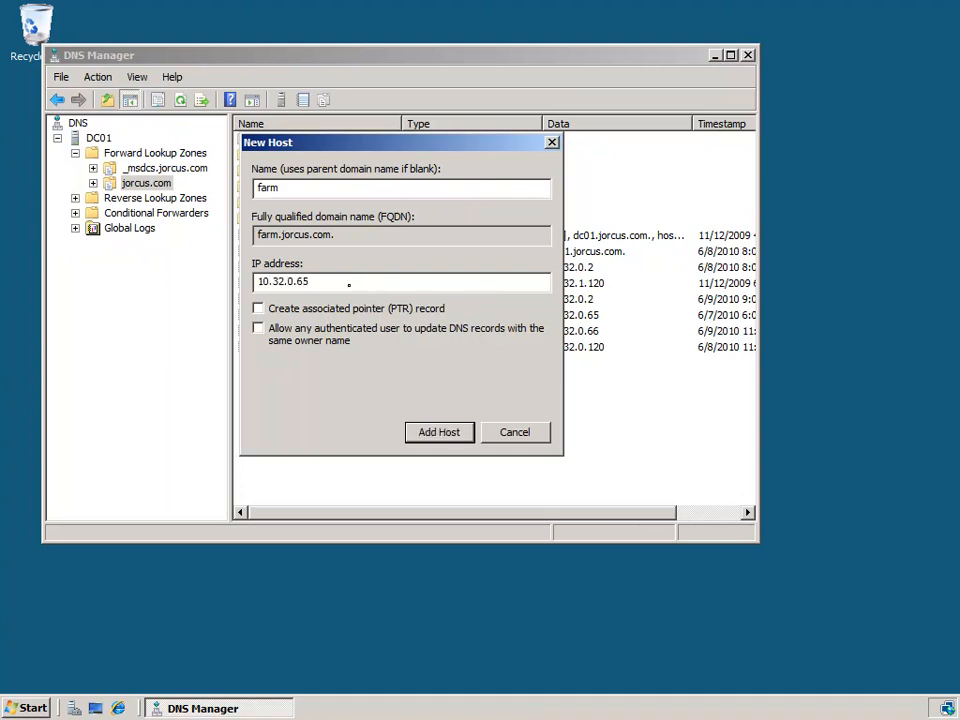
{"action": "left_click", "coordinate": [440, 433]}
{"action": "left_click", "coordinate": [612, 414]}
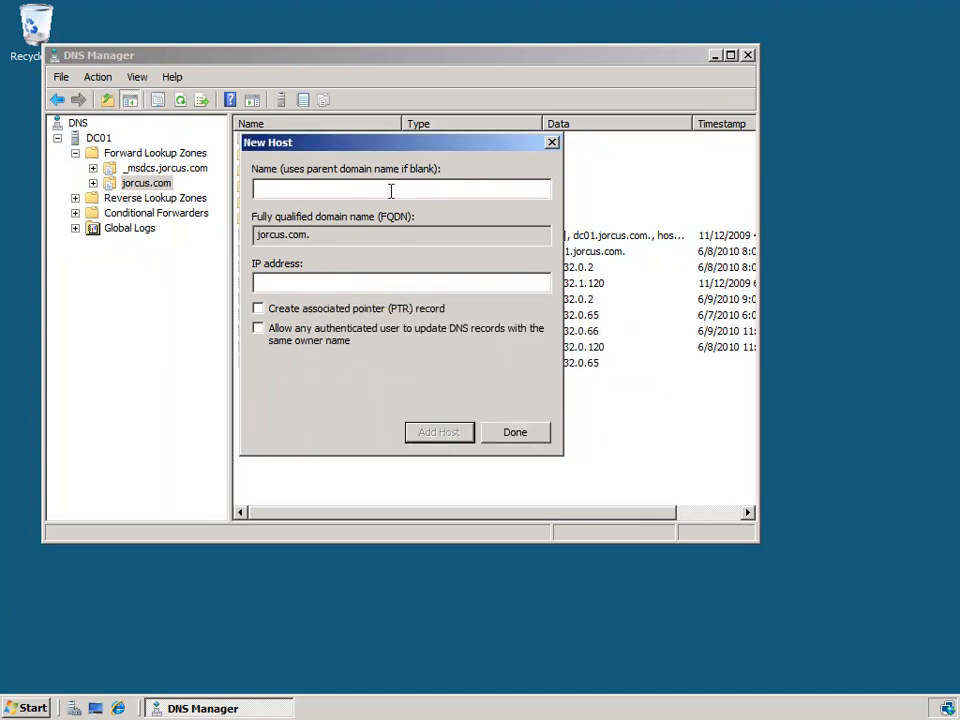
Add a second host record named farm with IP address 10.32.0.66 and finish adding hosts.
{"action": "type", "text": "farm"}
{"action": "left_click", "coordinate": [393, 283]}
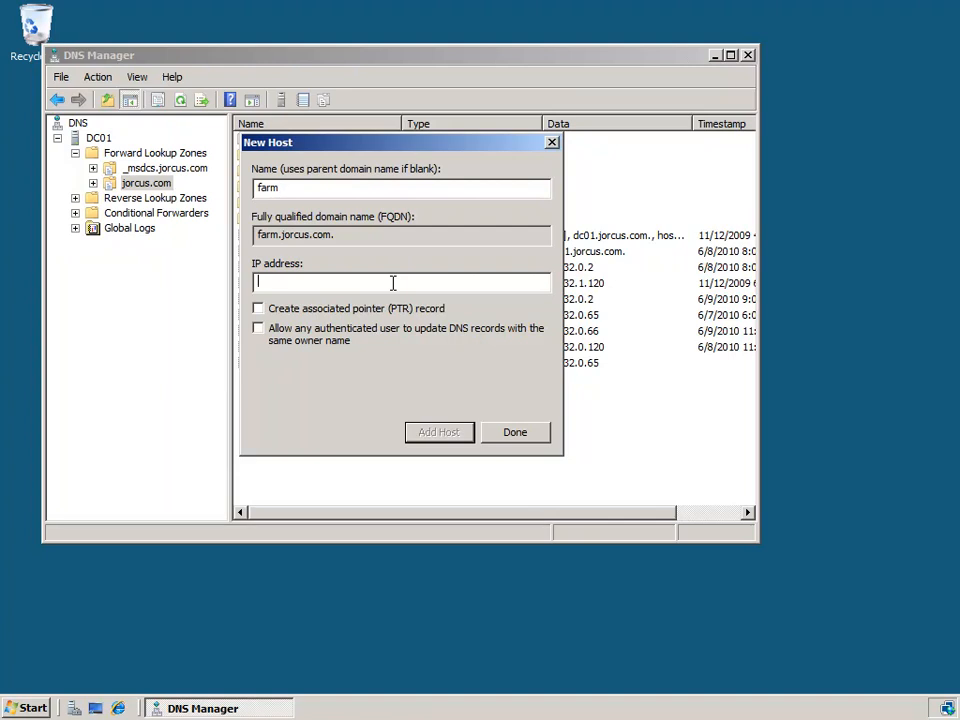
{"action": "type", "text": "10.32.0.66"}
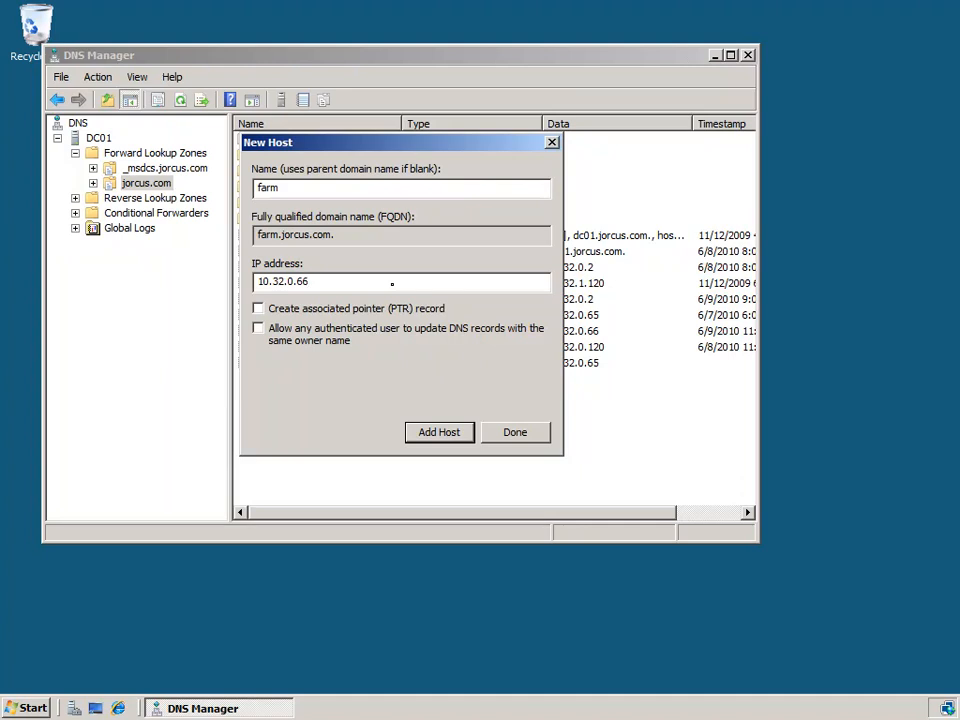
{"action": "left_click", "coordinate": [433, 440]}
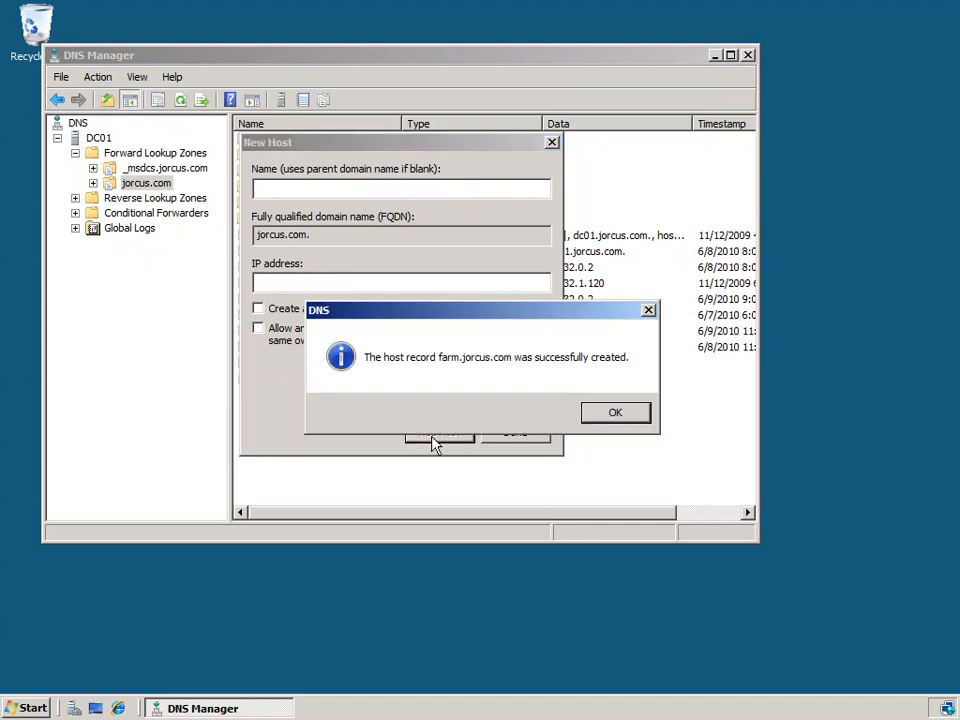
{"action": "left_click", "coordinate": [614, 414]}
{"action": "left_click", "coordinate": [527, 437]}
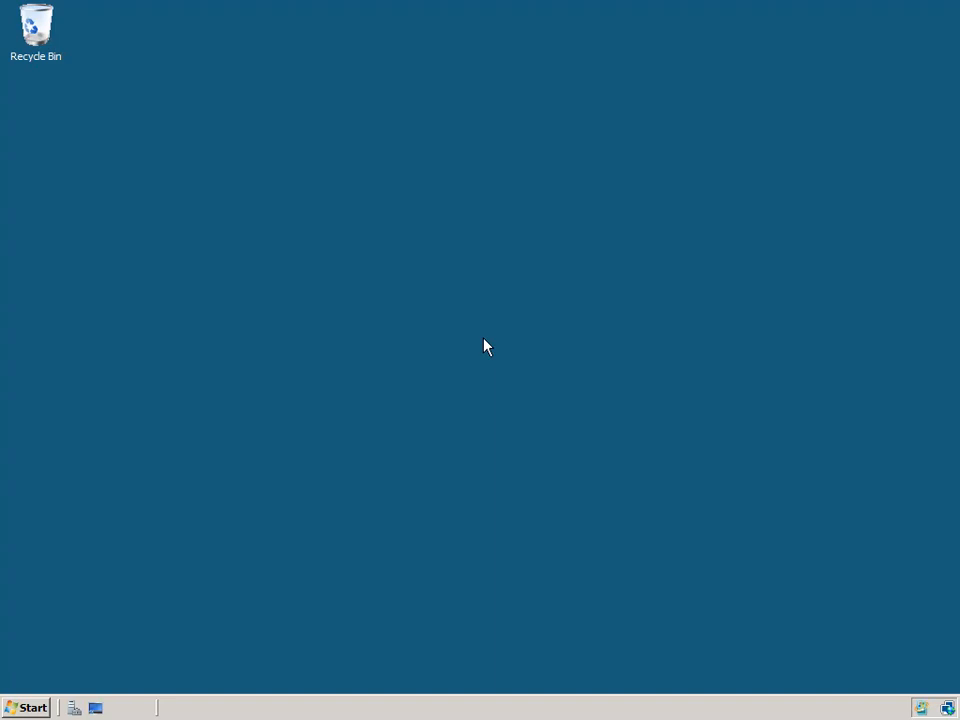
On TS1, open Server Manager and bring up the TS Session Broker farm membership properties in Terminal Services Configuration.
{"action": "left_click", "coordinate": [77, 708]}
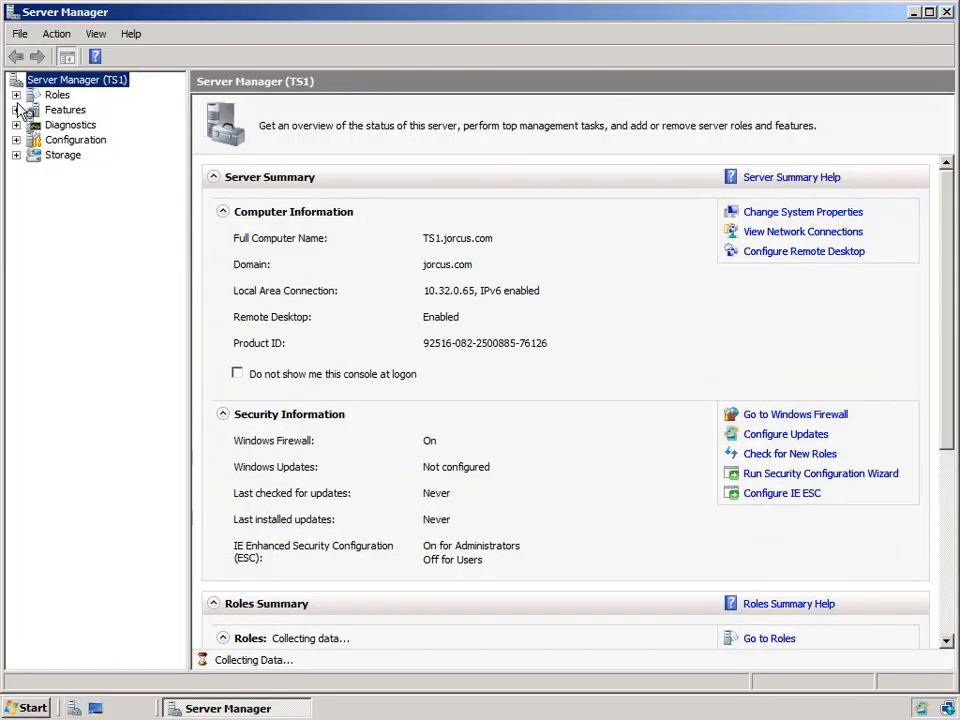
{"action": "left_click", "coordinate": [16, 95]}
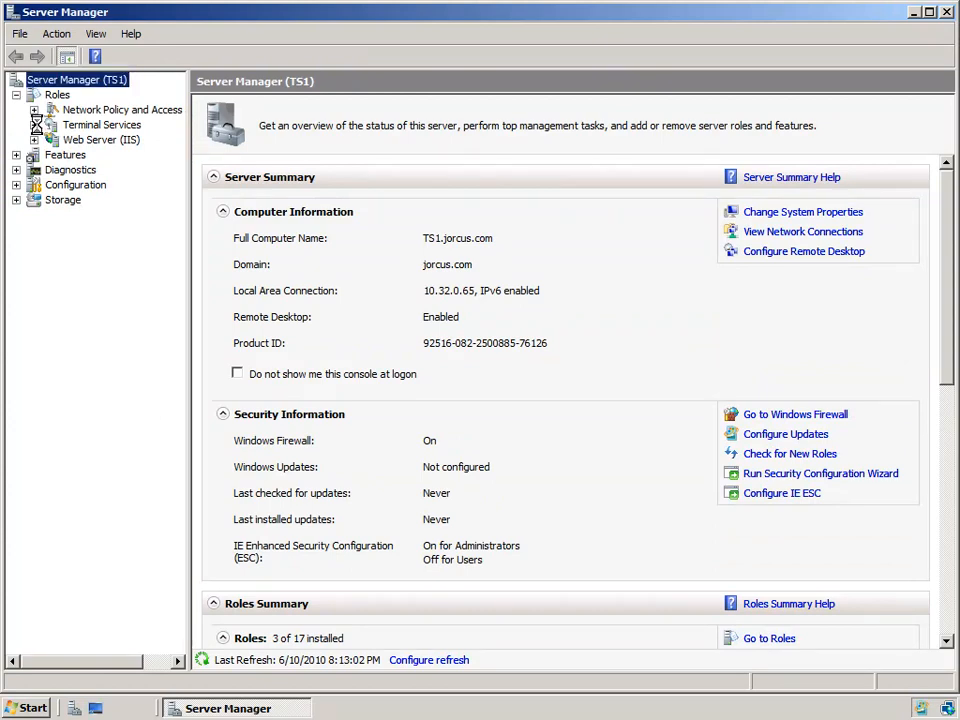
{"action": "left_click", "coordinate": [35, 125]}
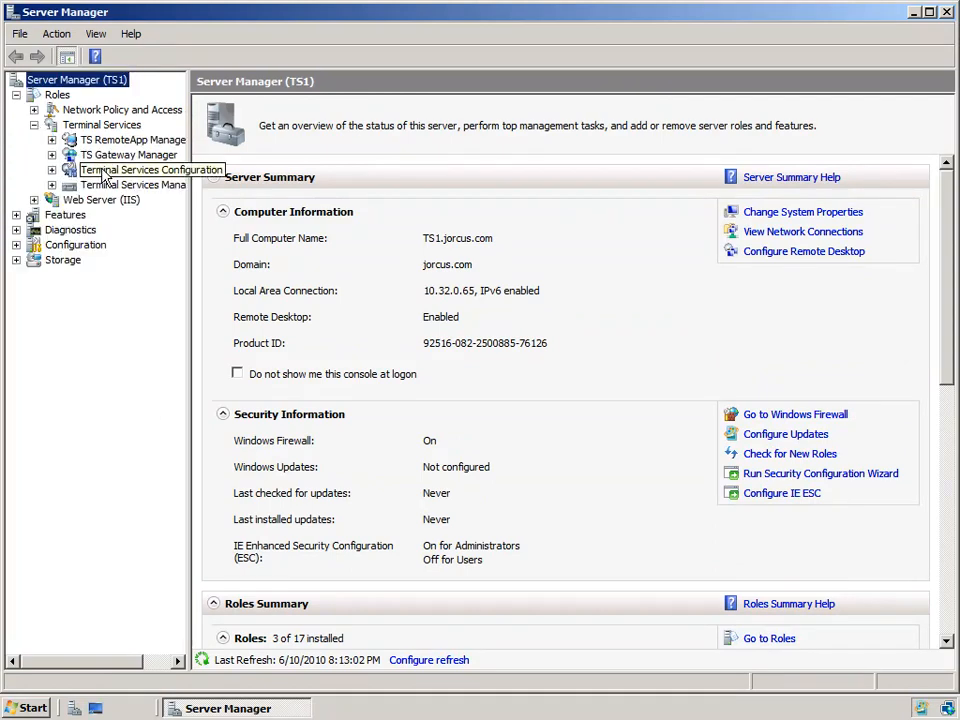
{"action": "left_click", "coordinate": [157, 176]}
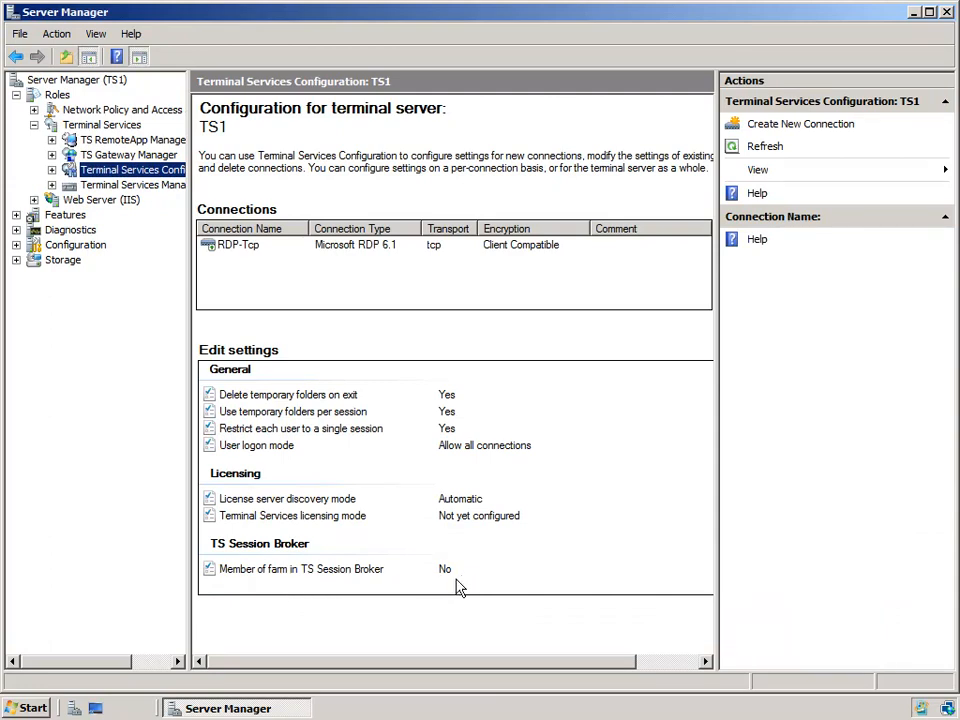
{"action": "left_click", "coordinate": [358, 573]}
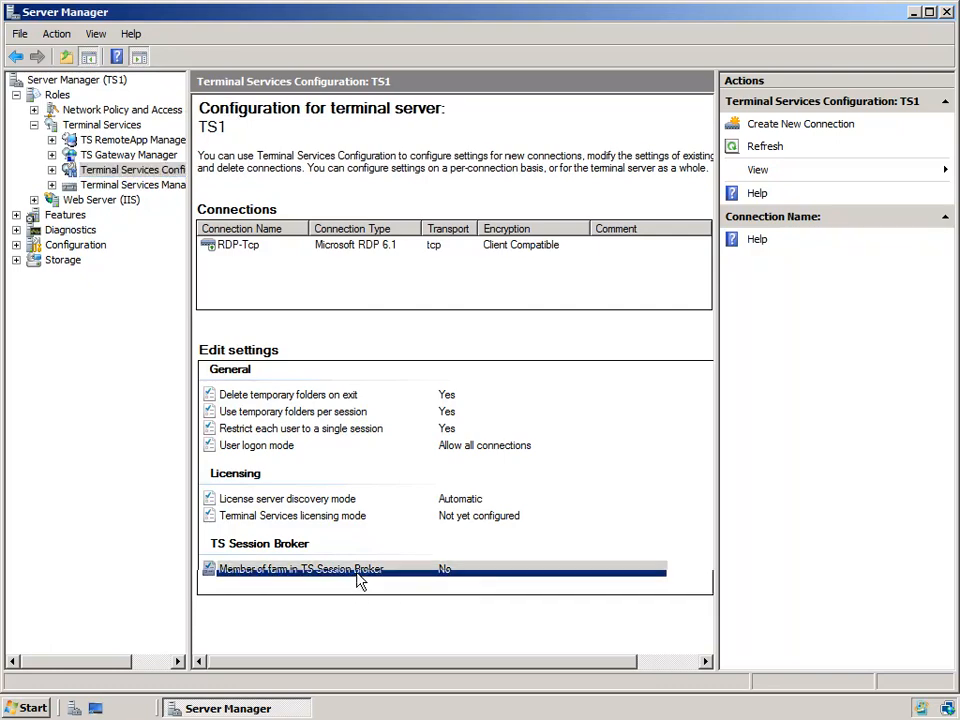
{"action": "double_click", "coordinate": [358, 575]}
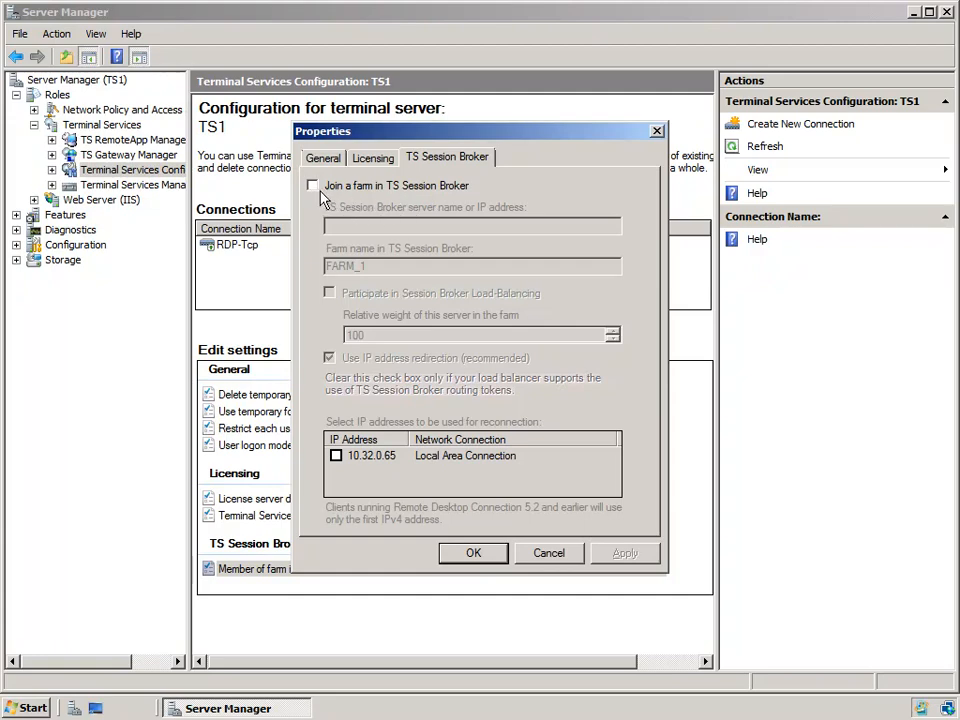
Enable joining a farm in TS Session Broker, with ts1 as the broker server and Farm as the farm name.
{"action": "left_click", "coordinate": [382, 188]}
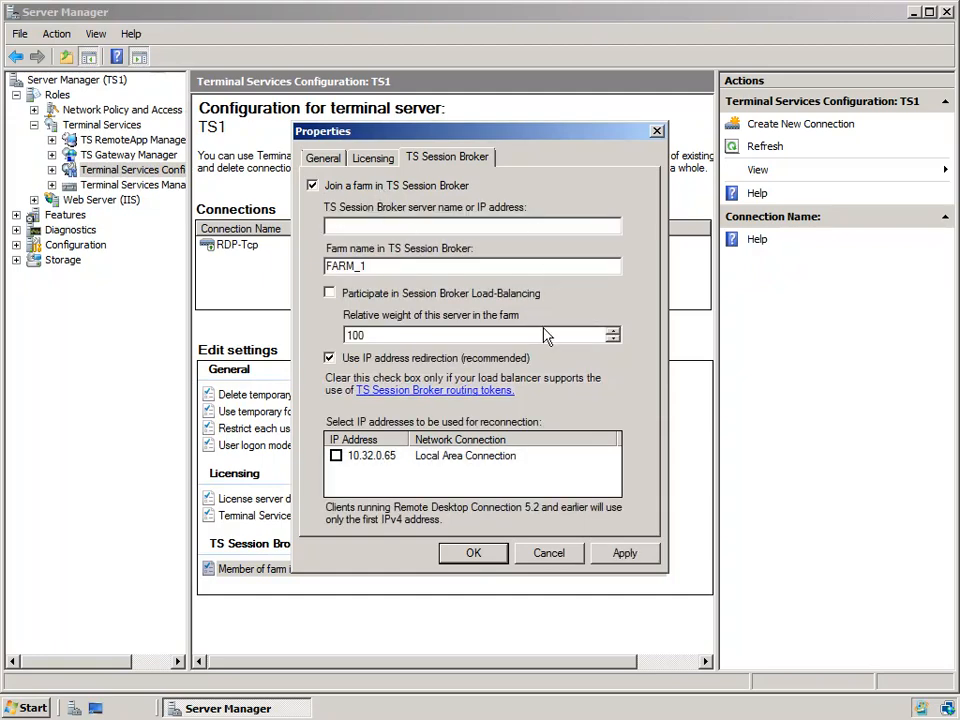
{"action": "left_click", "coordinate": [495, 226]}
{"action": "type", "text": "ts1"}
{"action": "left_click", "coordinate": [425, 268]}
{"action": "double_click", "coordinate": [420, 268]}
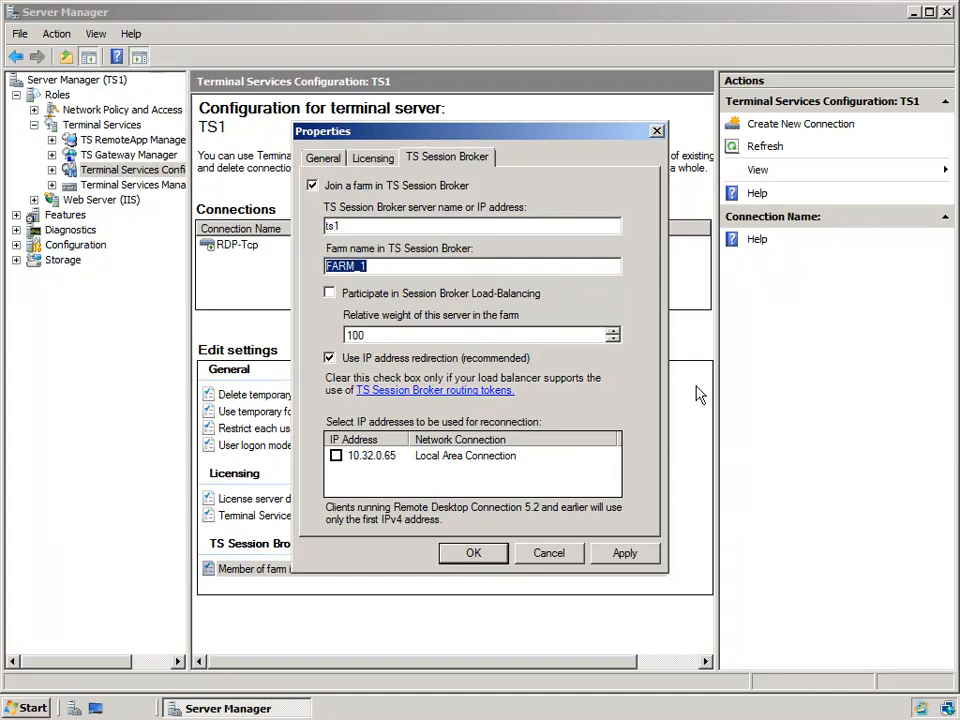
{"action": "type", "text": "Farm"}
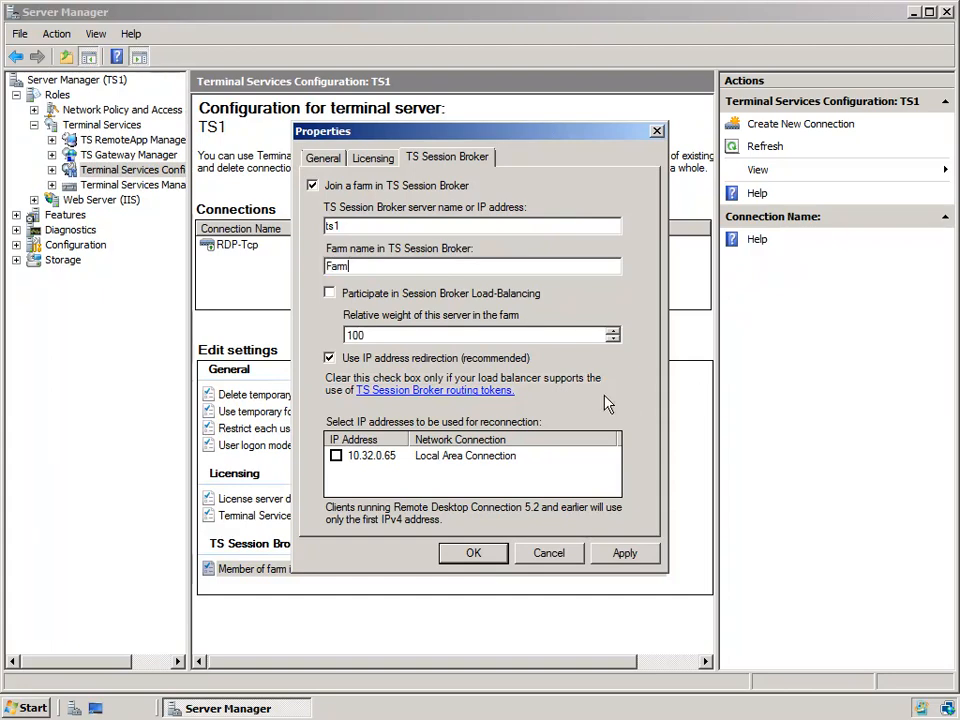
Enable Session Broker load balancing, select 10.32.0.65 for reconnection, and save the TS1 farm settings.
{"action": "left_click", "coordinate": [386, 299]}
{"action": "left_click", "coordinate": [336, 457]}
{"action": "left_click", "coordinate": [472, 555]}
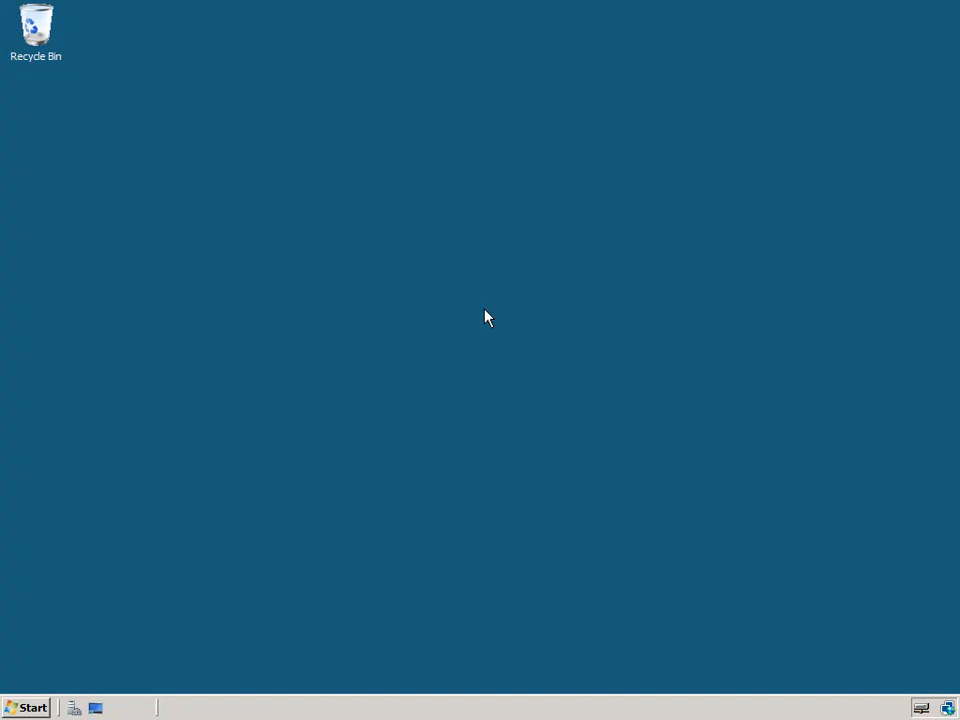
On TS2, open Server Manager and bring up the TS Session Broker farm membership properties in Terminal Services Configuration.
{"action": "left_click", "coordinate": [74, 707]}
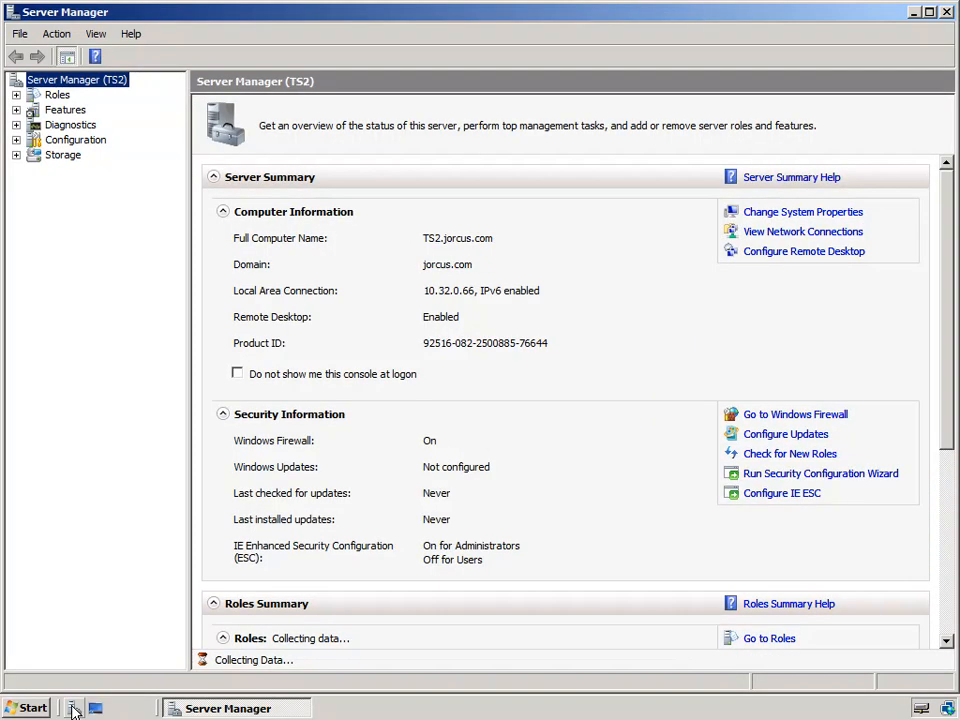
{"action": "left_click", "coordinate": [16, 94]}
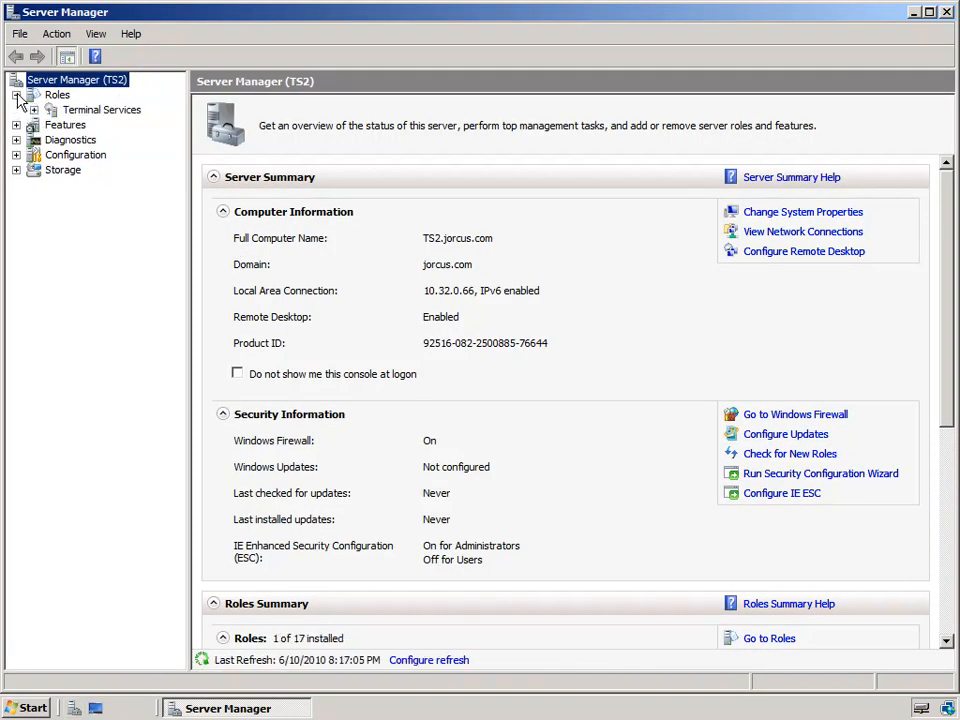
{"action": "left_click", "coordinate": [34, 110]}
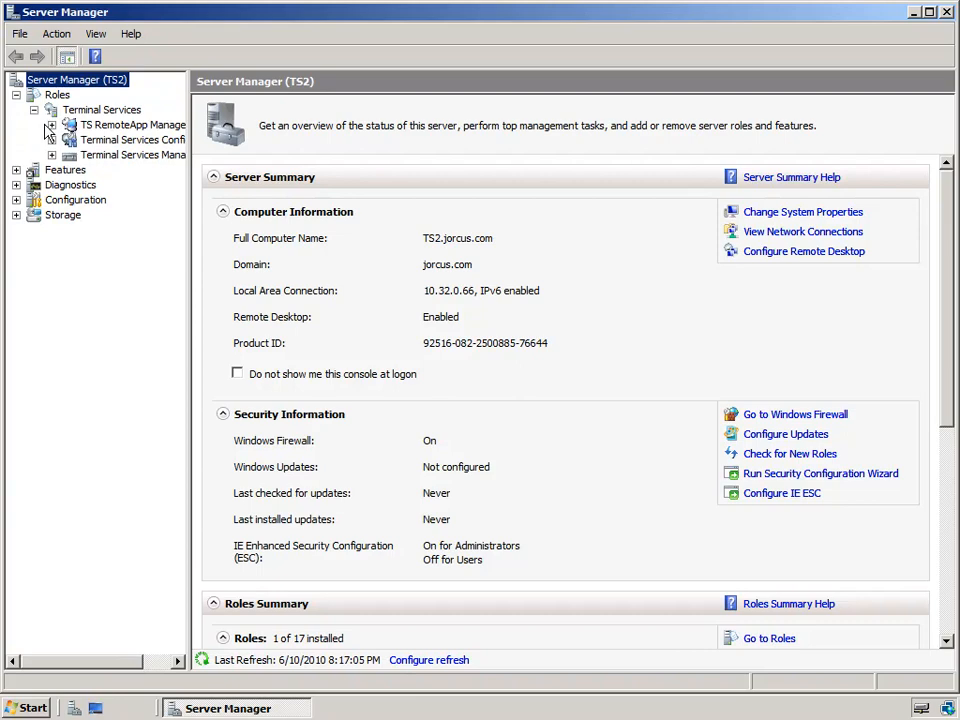
{"action": "left_click", "coordinate": [158, 141]}
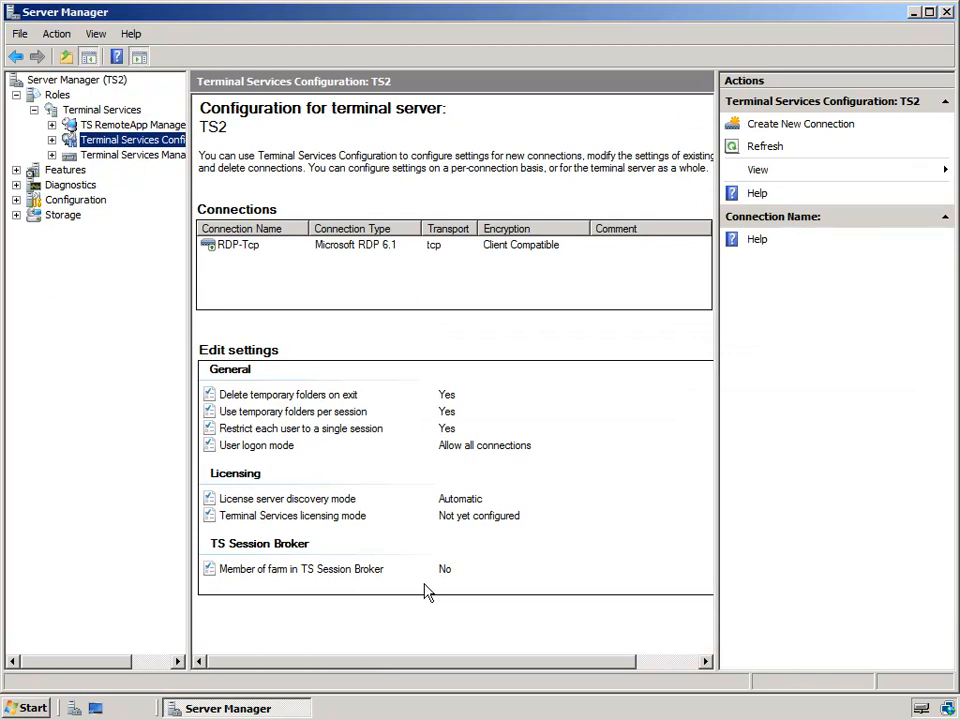
{"action": "left_click", "coordinate": [358, 576]}
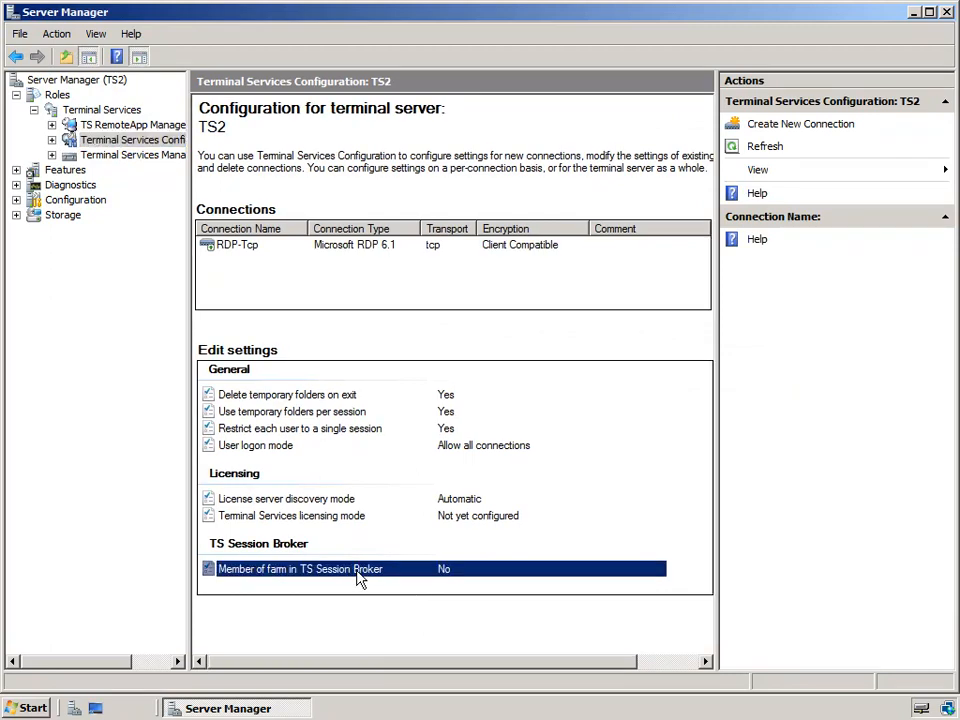
{"action": "double_click", "coordinate": [360, 578]}
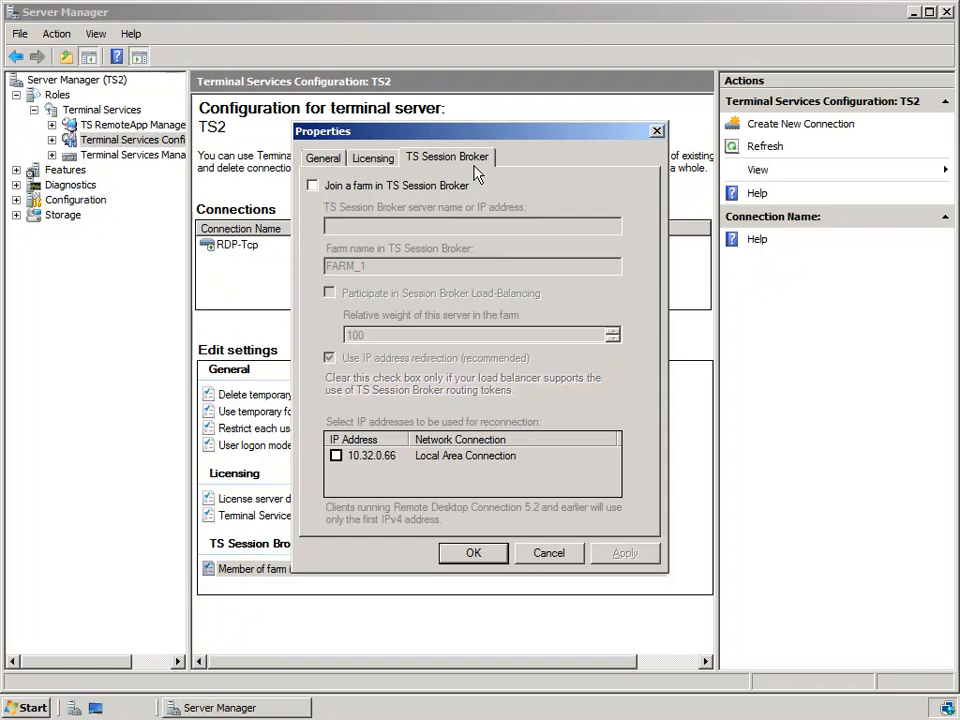
Set TS2 to join a TS Session Broker farm, with broker server ts1 and farm name Farm.
{"action": "left_click", "coordinate": [331, 189]}
{"action": "left_click", "coordinate": [392, 224]}
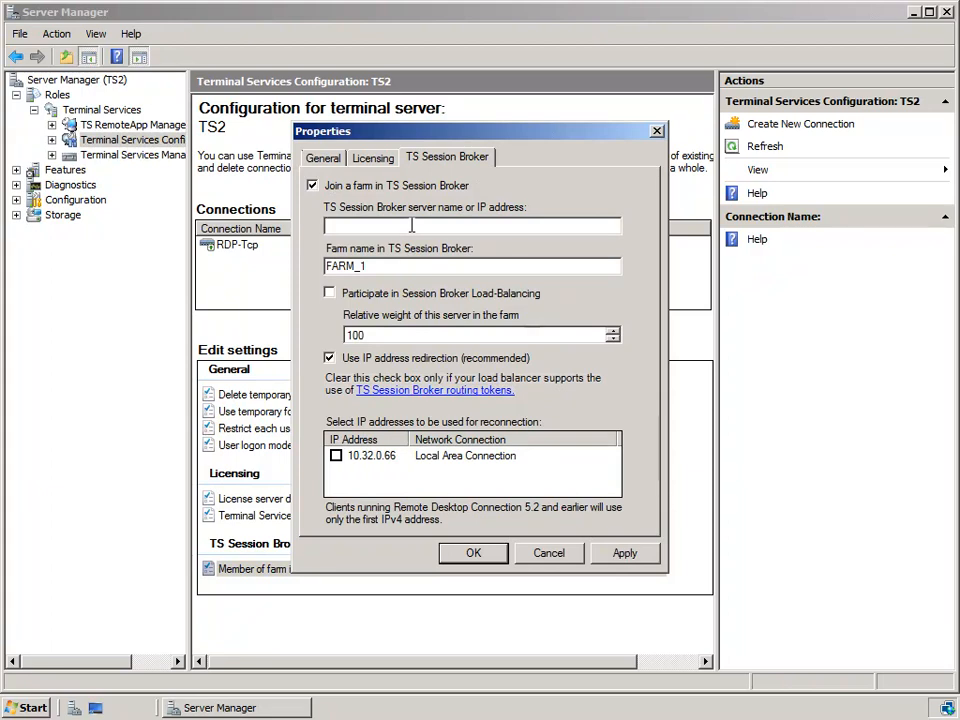
{"action": "type", "text": "ts1"}
{"action": "double_click", "coordinate": [394, 268]}
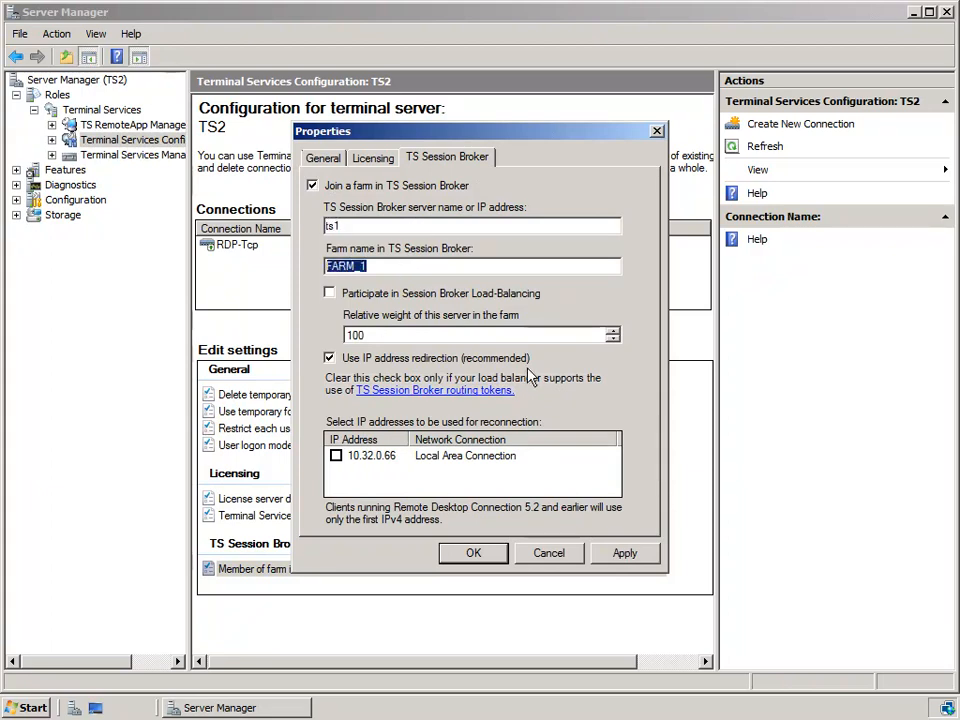
{"action": "type", "text": "Farm"}
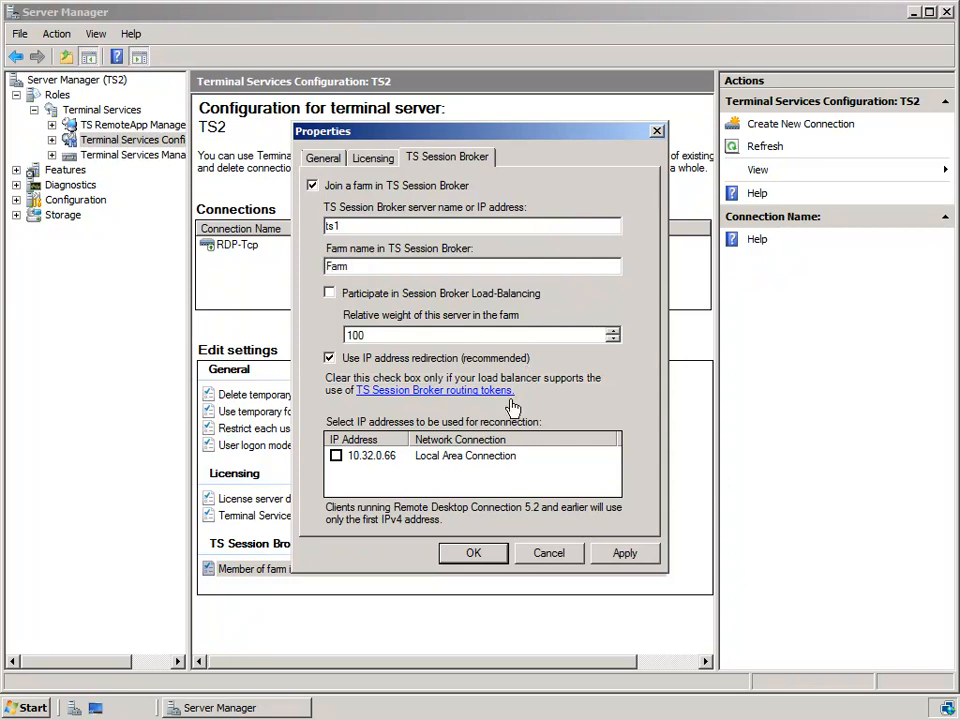
Enable Session Broker load balancing, select 10.32.0.66 for reconnection, and save the TS2 farm settings.
{"action": "left_click", "coordinate": [370, 297]}
{"action": "left_click", "coordinate": [336, 457]}
{"action": "left_click", "coordinate": [492, 556]}
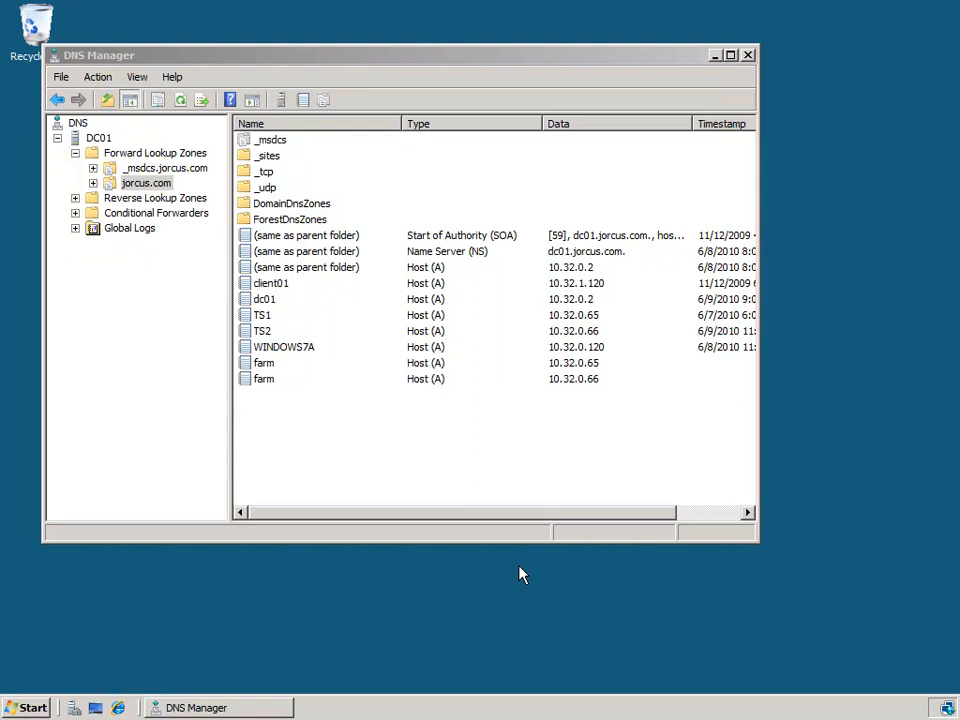
On the domain controller, open Group Policy Management and open the Default Domain Policy of jorcus.com for editing.
{"action": "left_click", "coordinate": [40, 706]}
{"action": "mouse_move", "coordinate": [327, 506]}
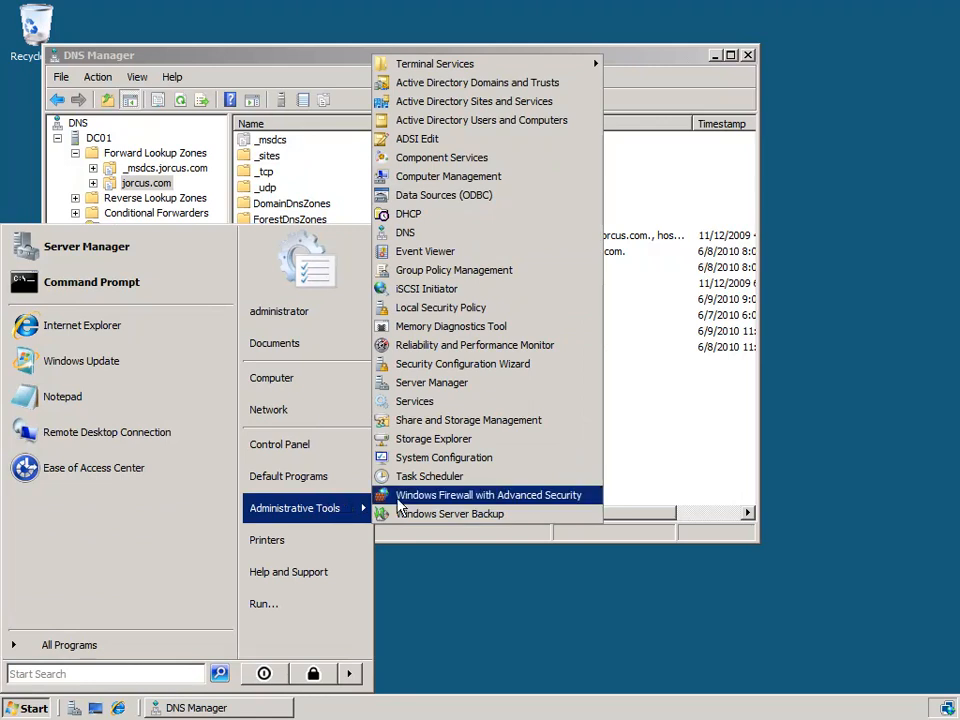
{"action": "left_click", "coordinate": [441, 272]}
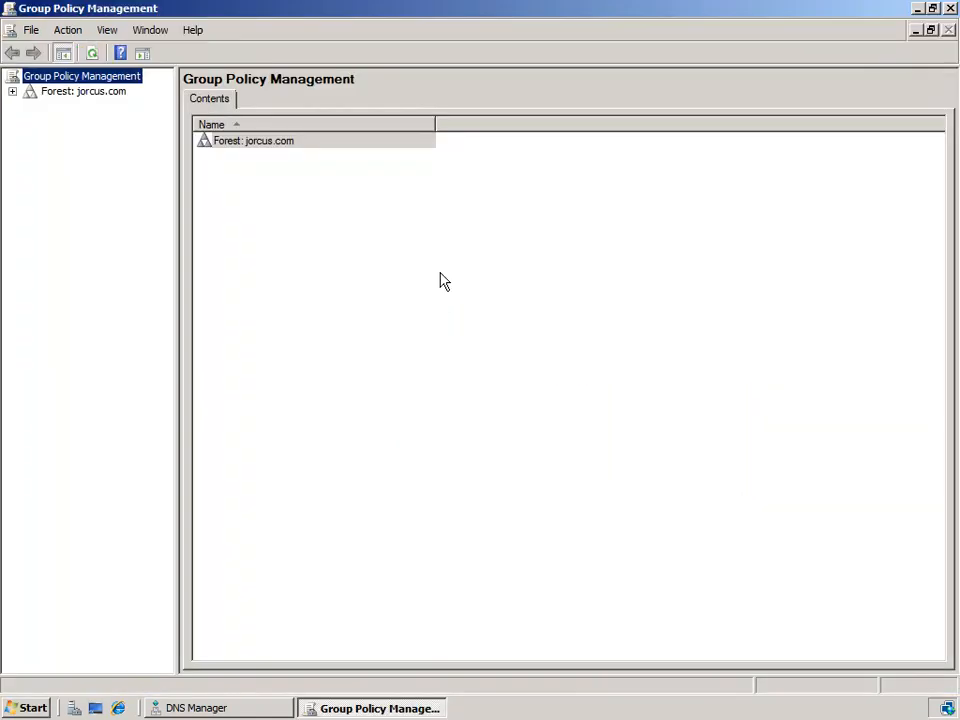
{"action": "left_click", "coordinate": [12, 91]}
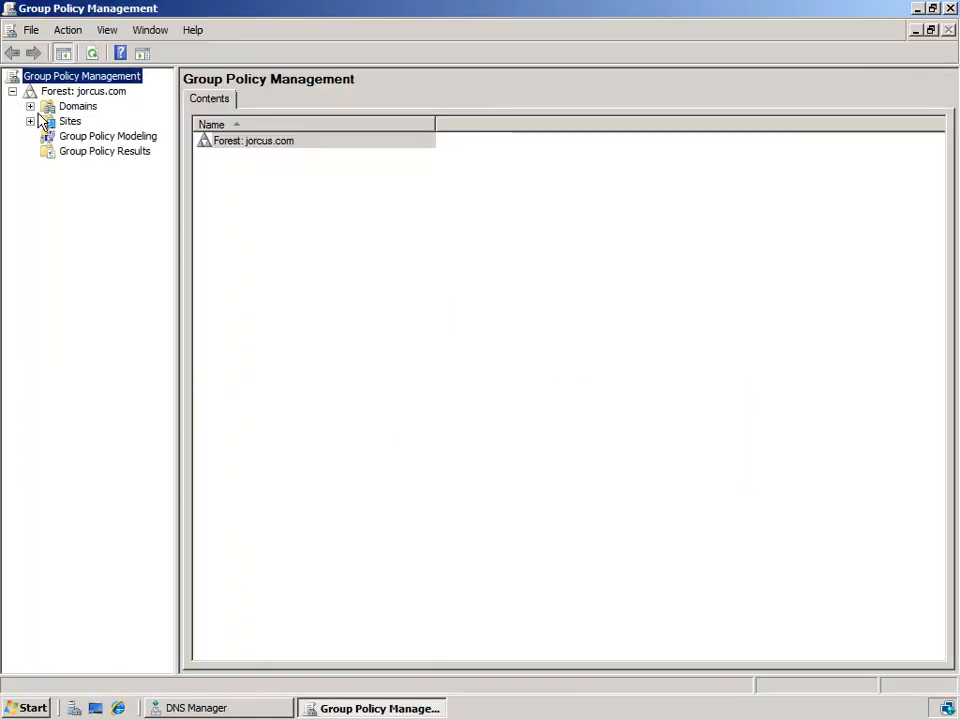
{"action": "left_click", "coordinate": [30, 106]}
{"action": "left_click", "coordinate": [48, 121]}
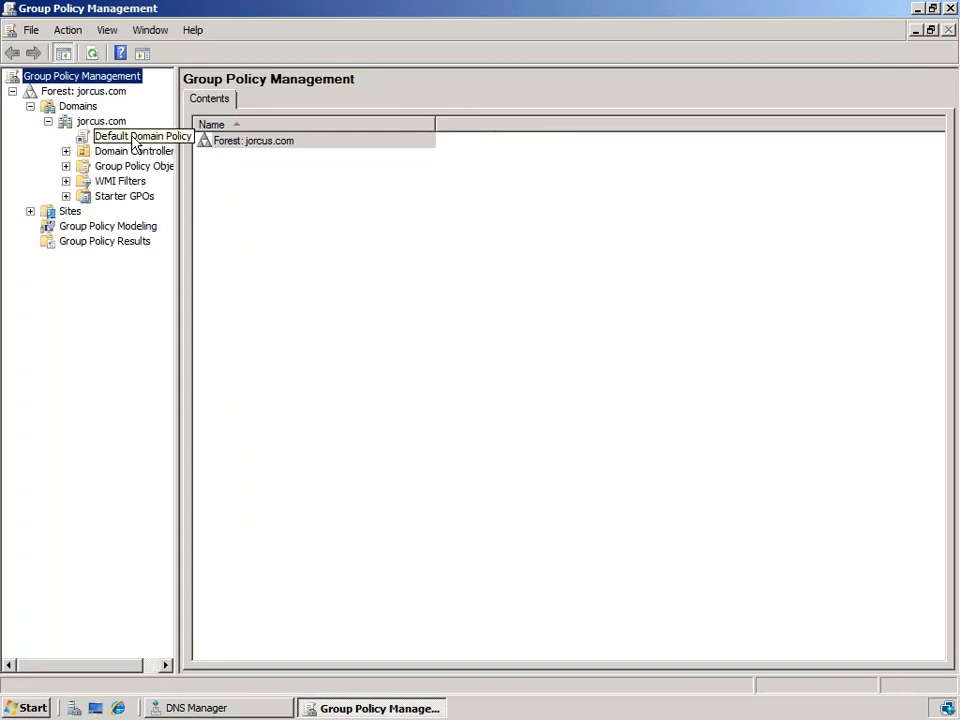
{"action": "right_click", "coordinate": [132, 138]}
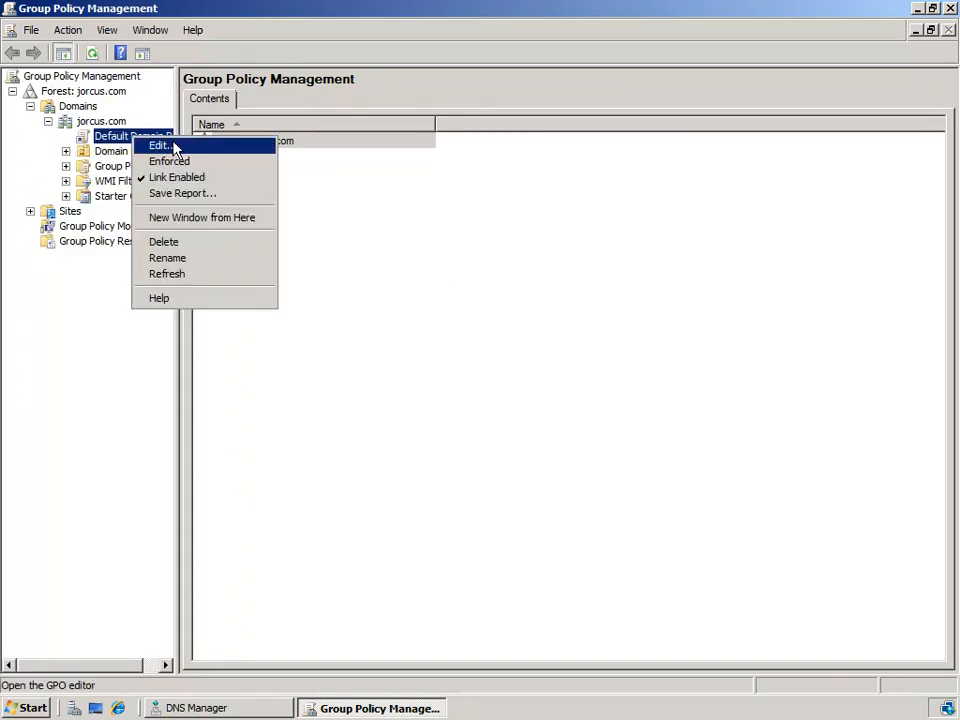
{"action": "left_click", "coordinate": [178, 147]}
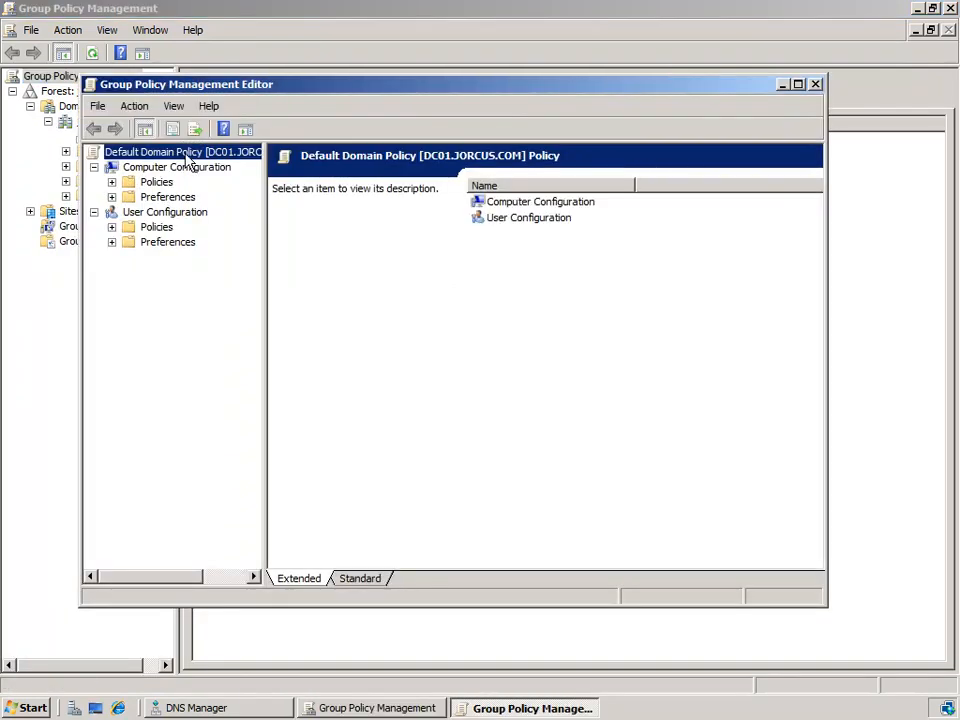
Enlarge the policy editor and show the computer policies for TS Session Broker under Windows Components, Terminal Services, Terminal Server.
{"action": "left_click", "coordinate": [798, 84]}
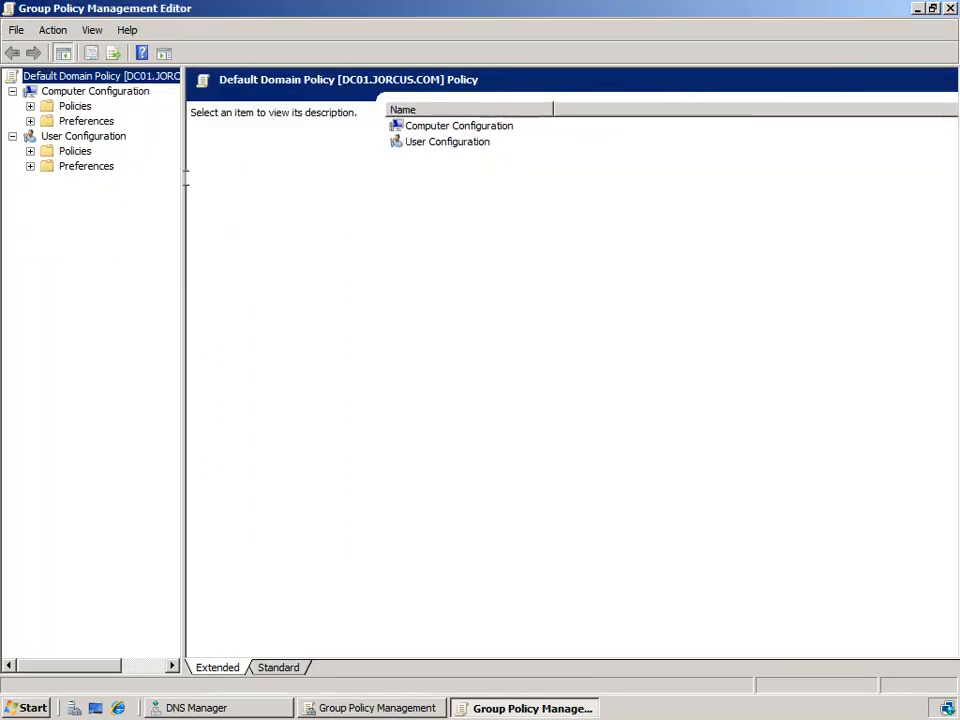
{"action": "left_click_drag", "start_coordinate": [184, 176], "coordinate": [309, 182]}
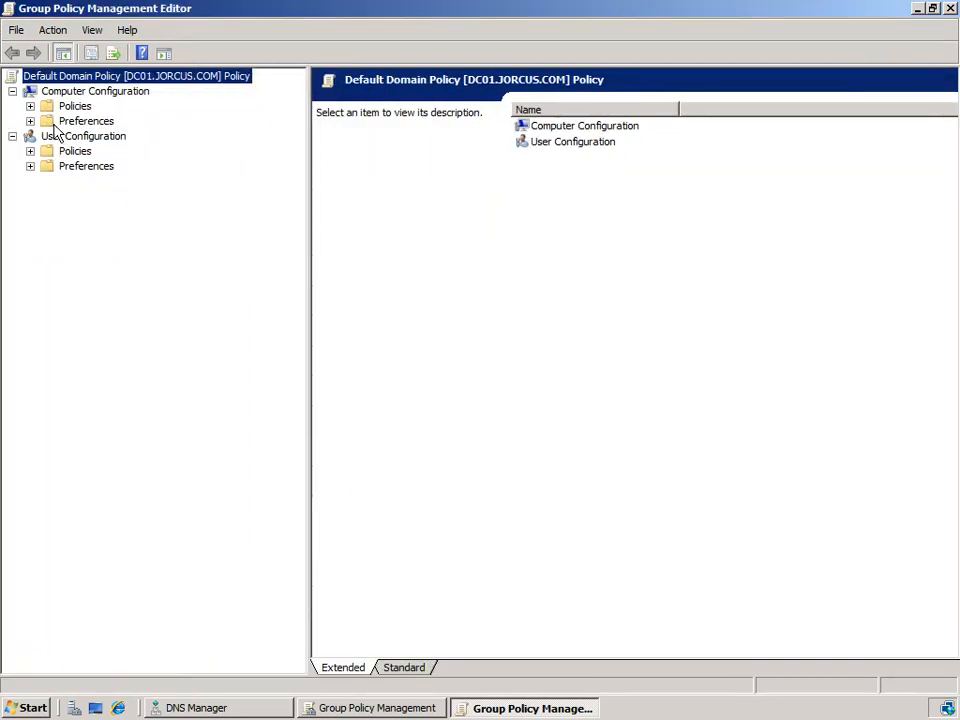
{"action": "left_click", "coordinate": [30, 106]}
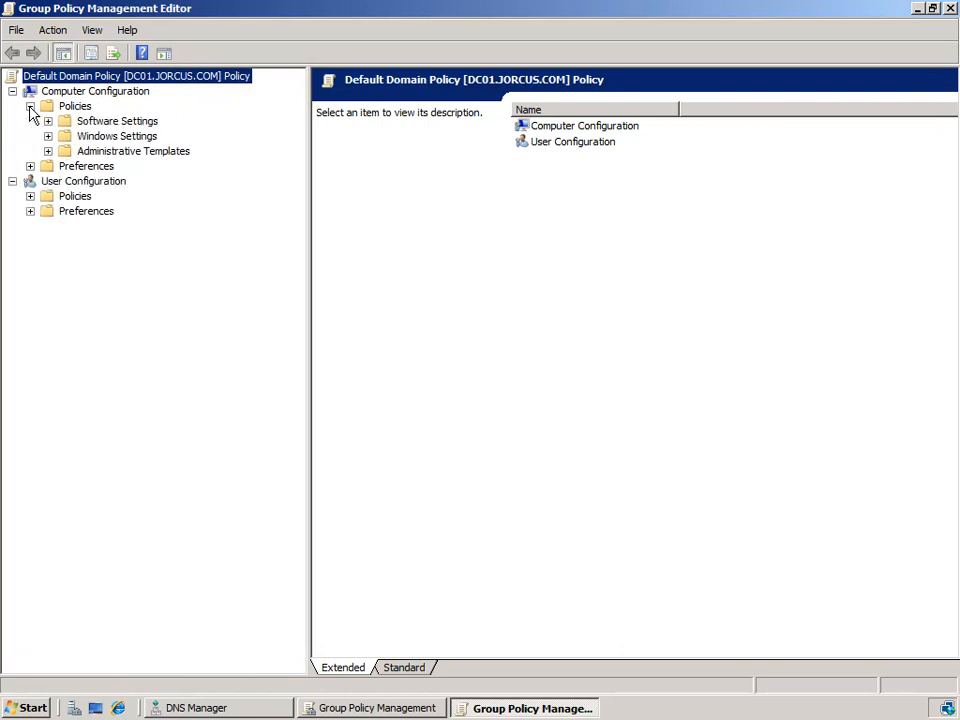
{"action": "left_click", "coordinate": [48, 151]}
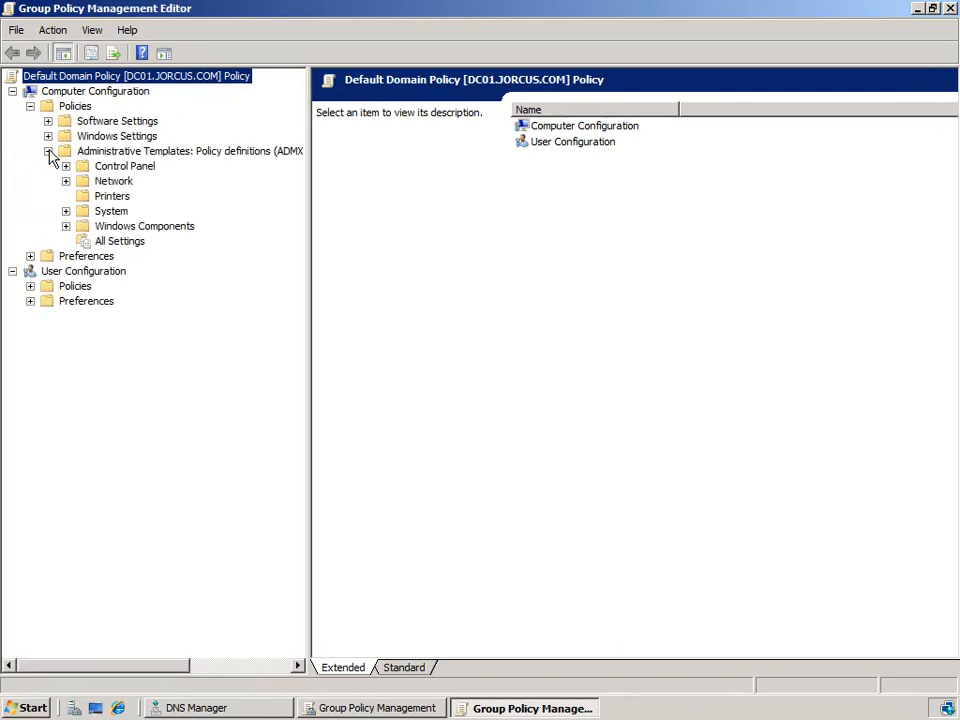
{"action": "left_click", "coordinate": [66, 226]}
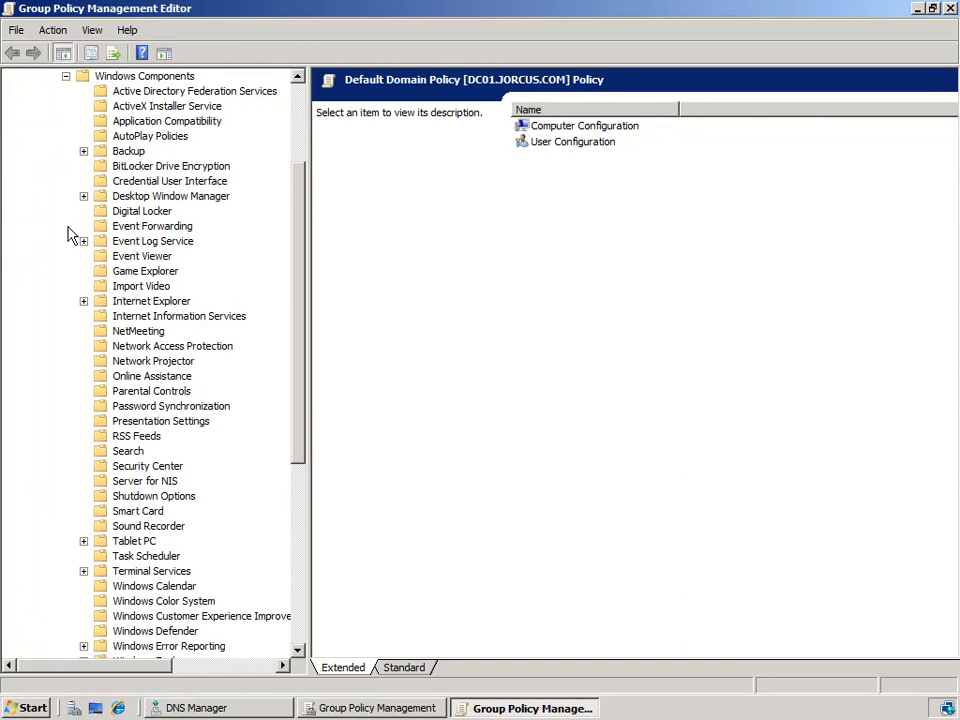
{"action": "left_click", "coordinate": [84, 572]}
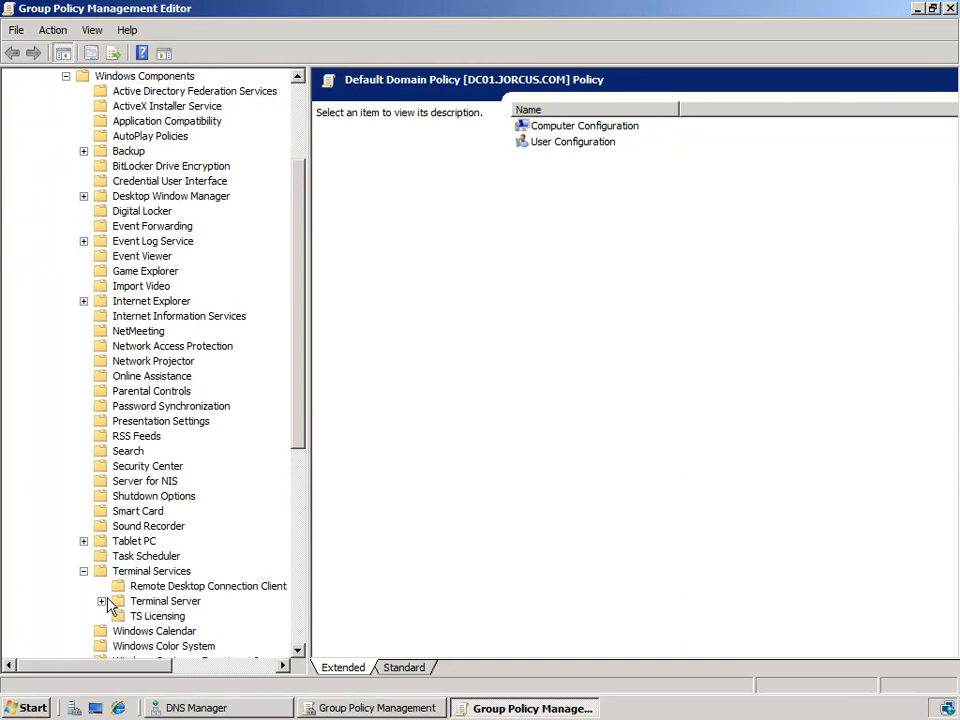
{"action": "left_click", "coordinate": [102, 601]}
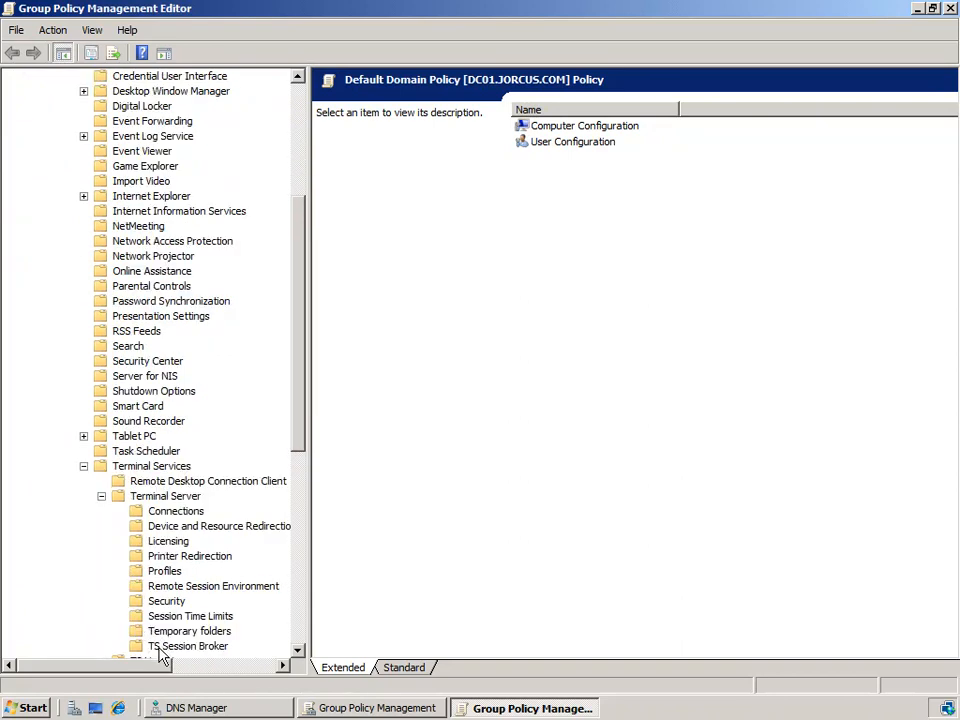
{"action": "left_click", "coordinate": [190, 646]}
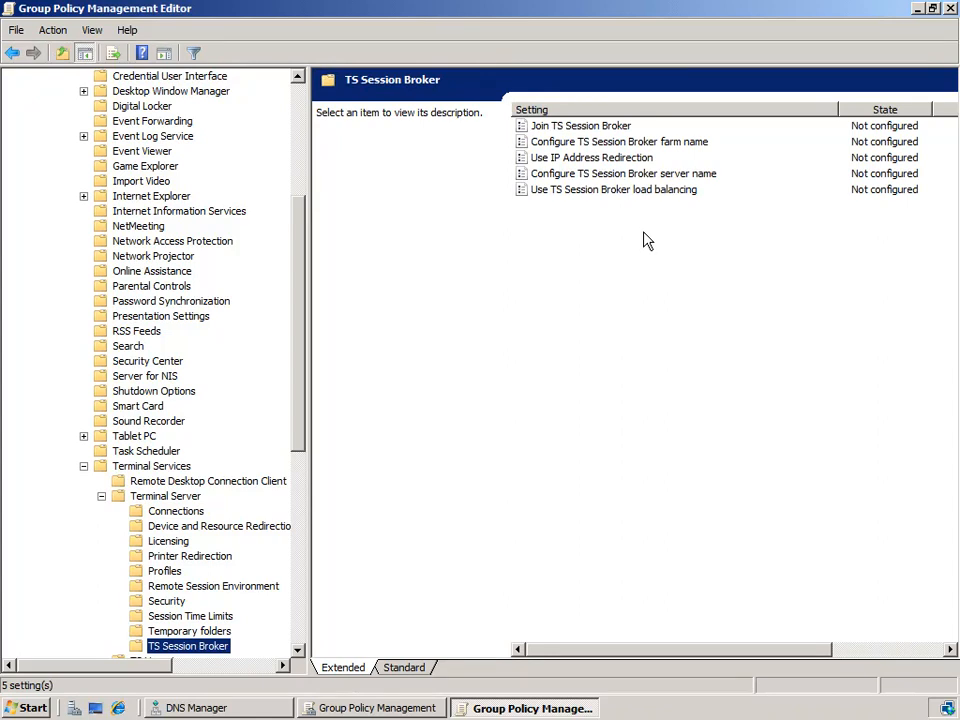
Review the descriptions of the TS Session Broker policies for joining, farm name, IP address redirection, server name and load balancing.
{"action": "left_click", "coordinate": [623, 127]}
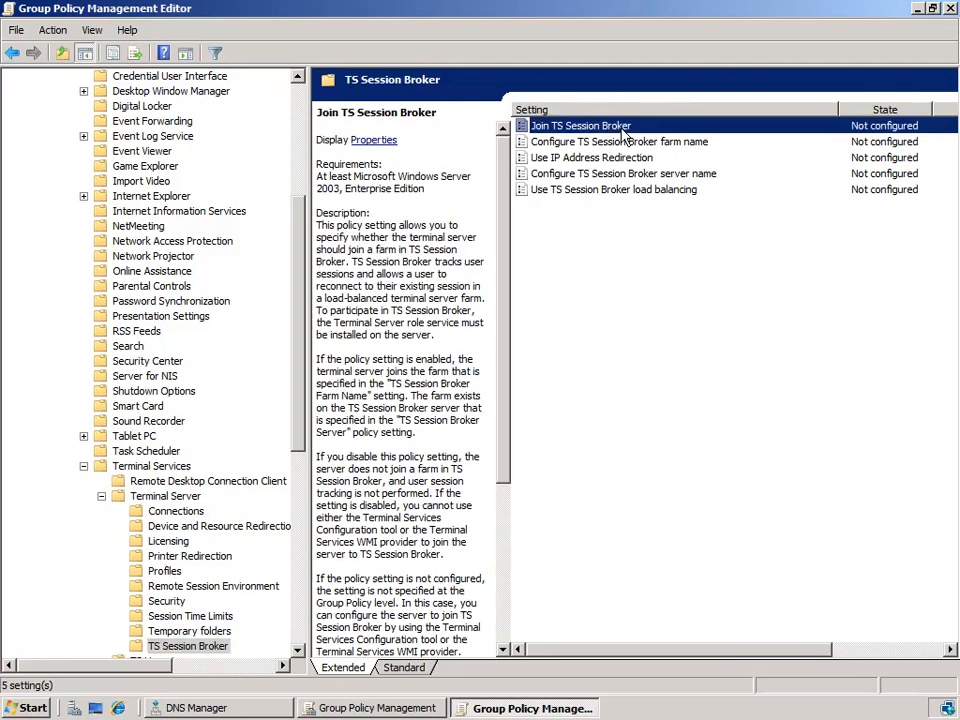
{"action": "left_click", "coordinate": [625, 142]}
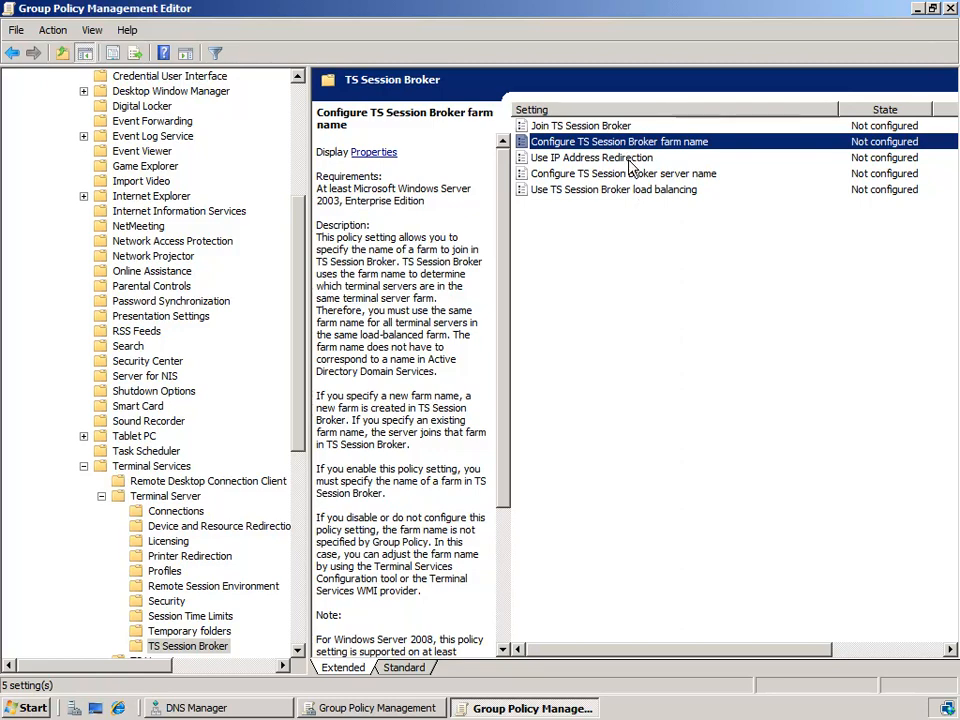
{"action": "left_click", "coordinate": [631, 164]}
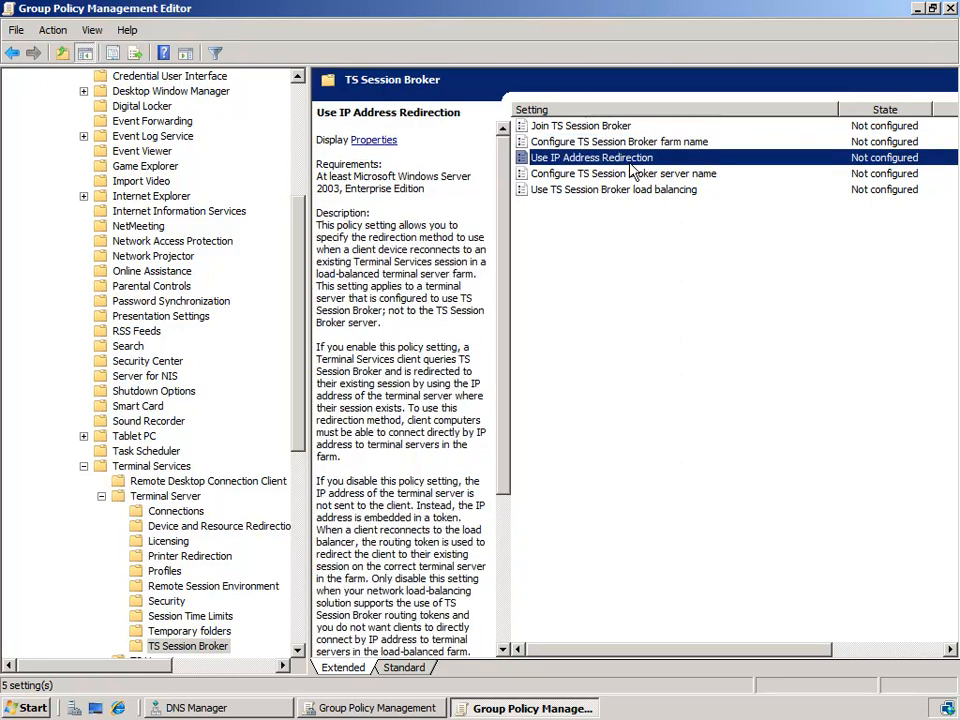
{"action": "left_click", "coordinate": [640, 176]}
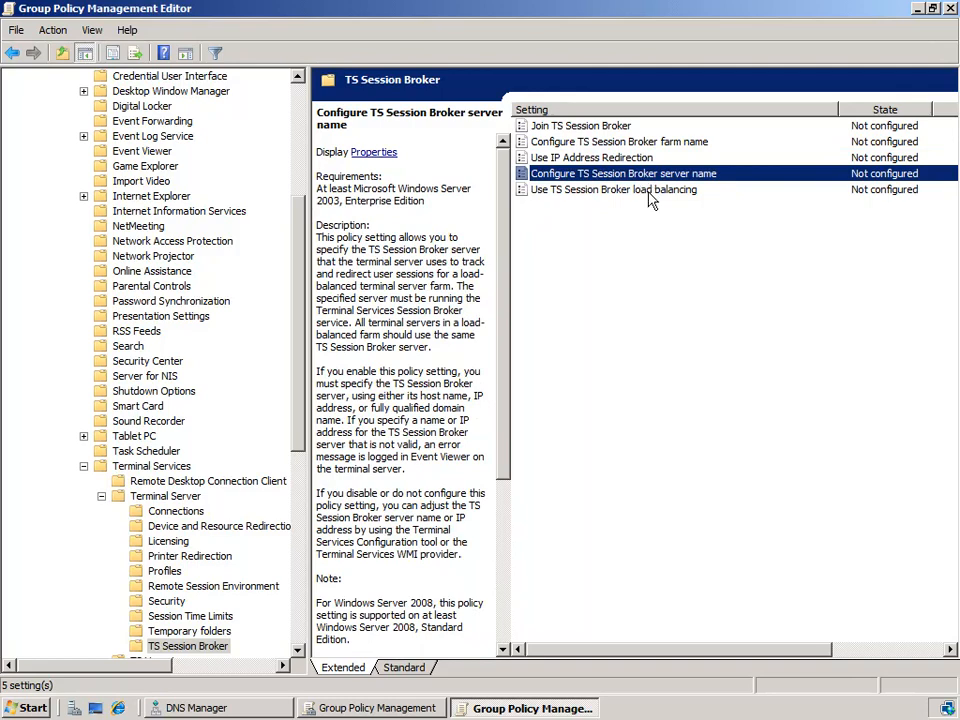
{"action": "left_click", "coordinate": [649, 192]}
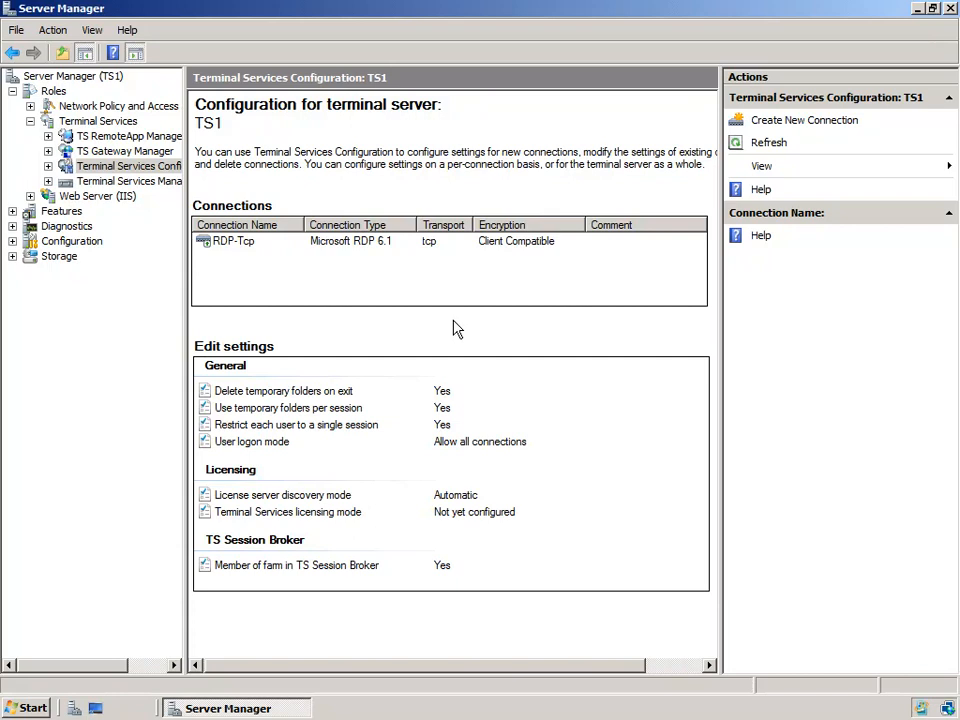
On TS1, find the local groups in Server Manager and open the properties of the Session Directory Computers group.
{"action": "left_click", "coordinate": [12, 242]}
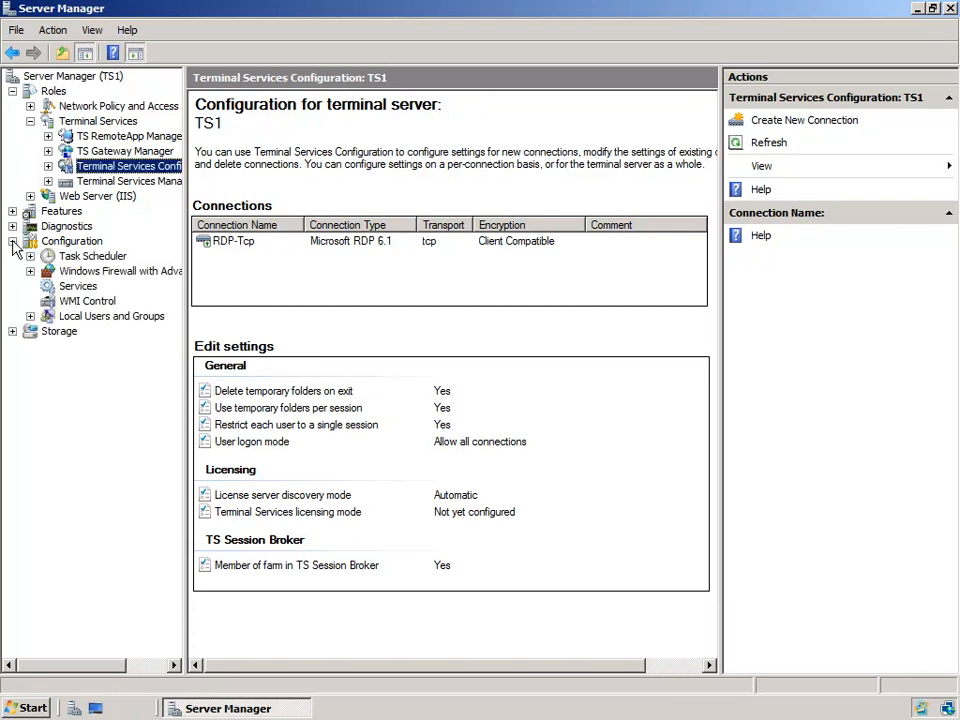
{"action": "left_click", "coordinate": [30, 317]}
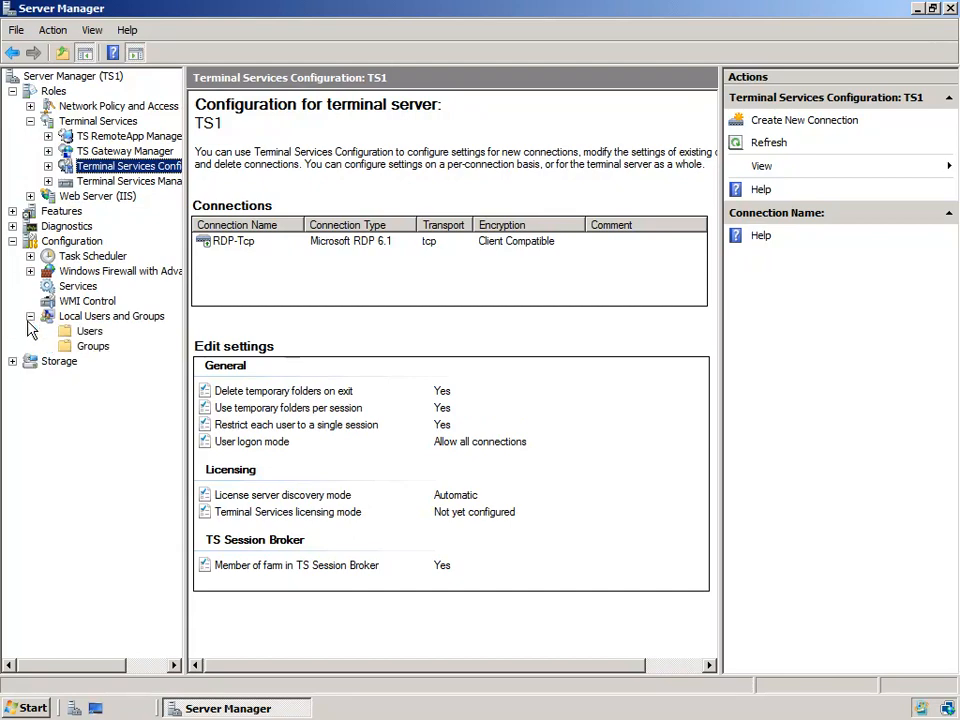
{"action": "left_click", "coordinate": [93, 347]}
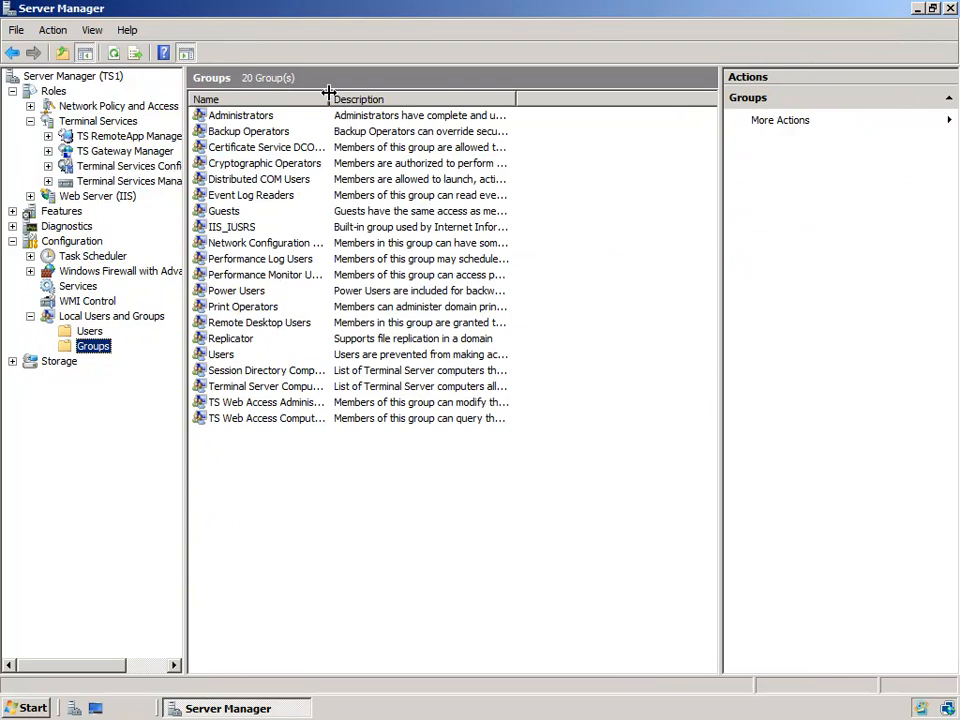
{"action": "left_click_drag", "start_coordinate": [328, 97], "coordinate": [506, 110]}
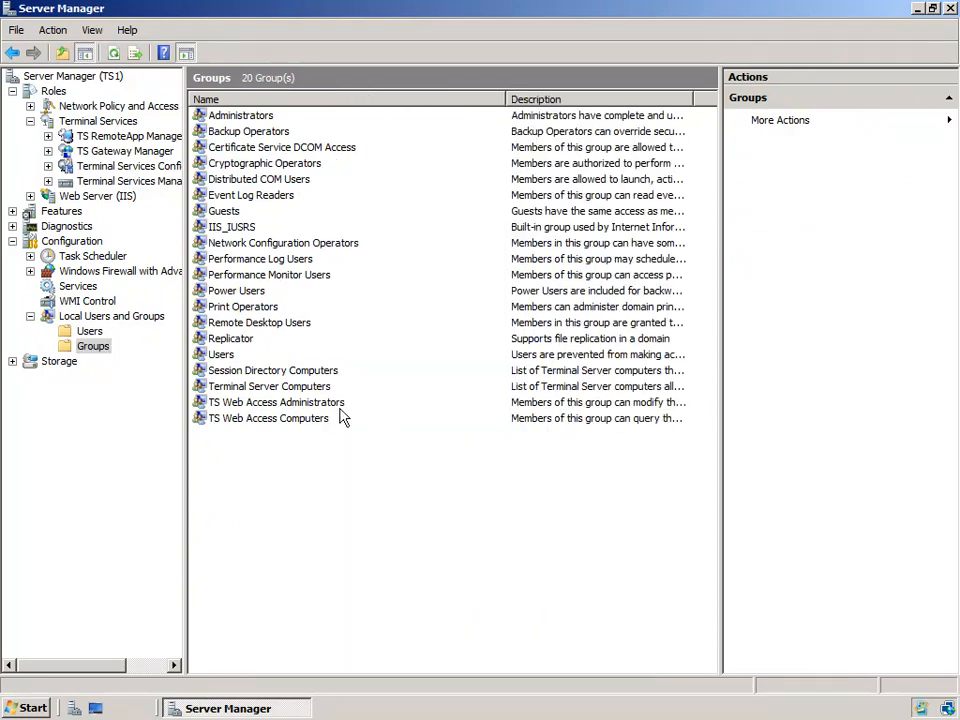
{"action": "left_click", "coordinate": [233, 371]}
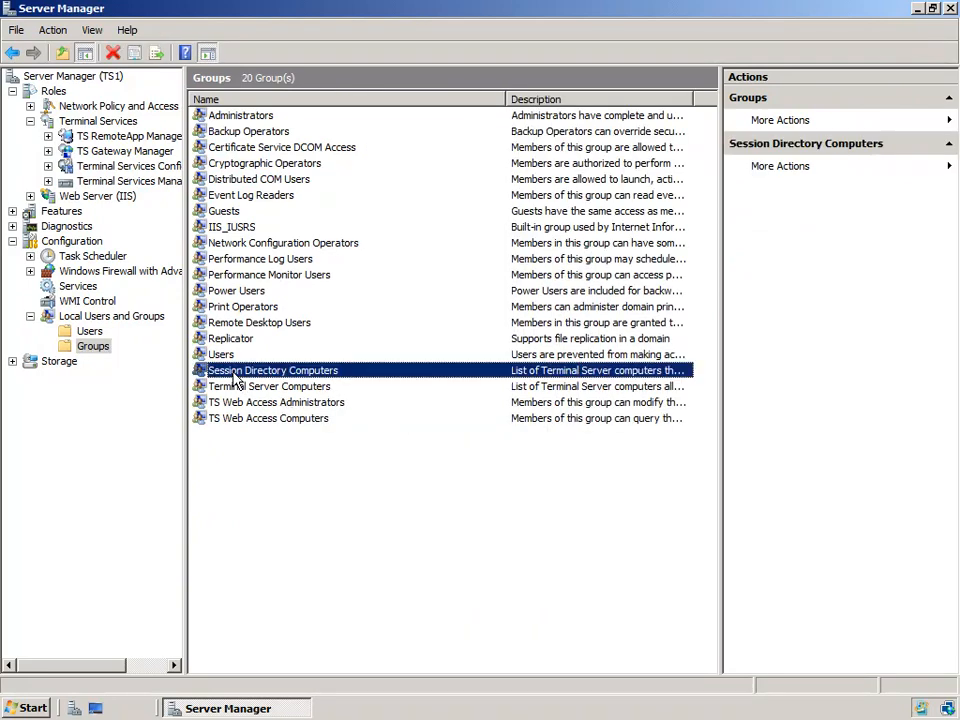
{"action": "double_click", "coordinate": [310, 374]}
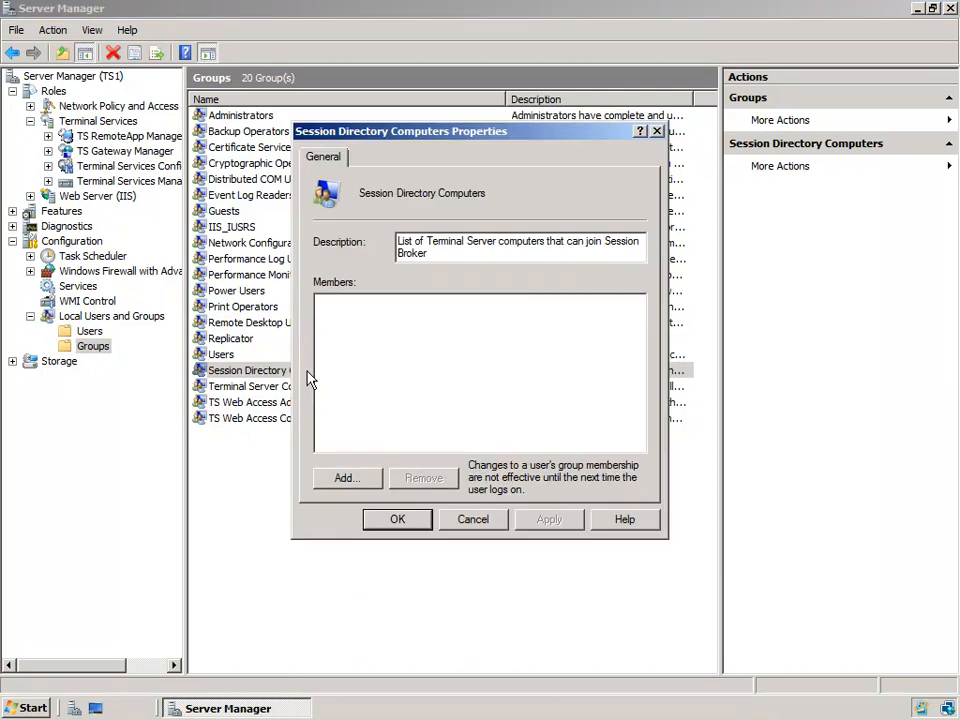
Start adding members to the Session Directory Computers group and include Computers in the searched object types.
{"action": "left_click", "coordinate": [361, 481]}
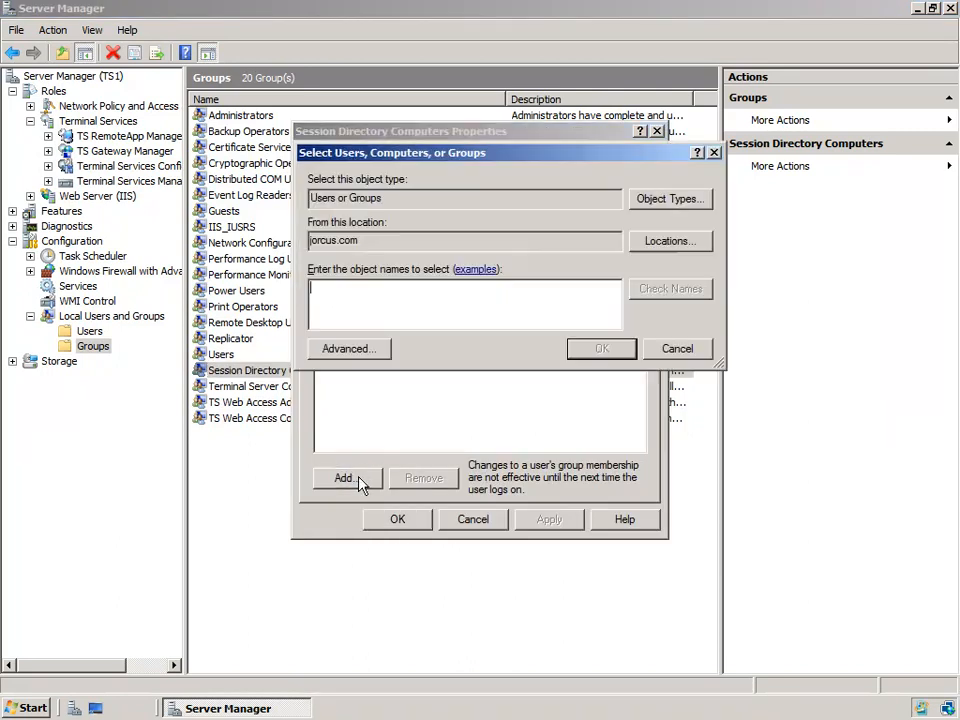
{"action": "left_click", "coordinate": [685, 205]}
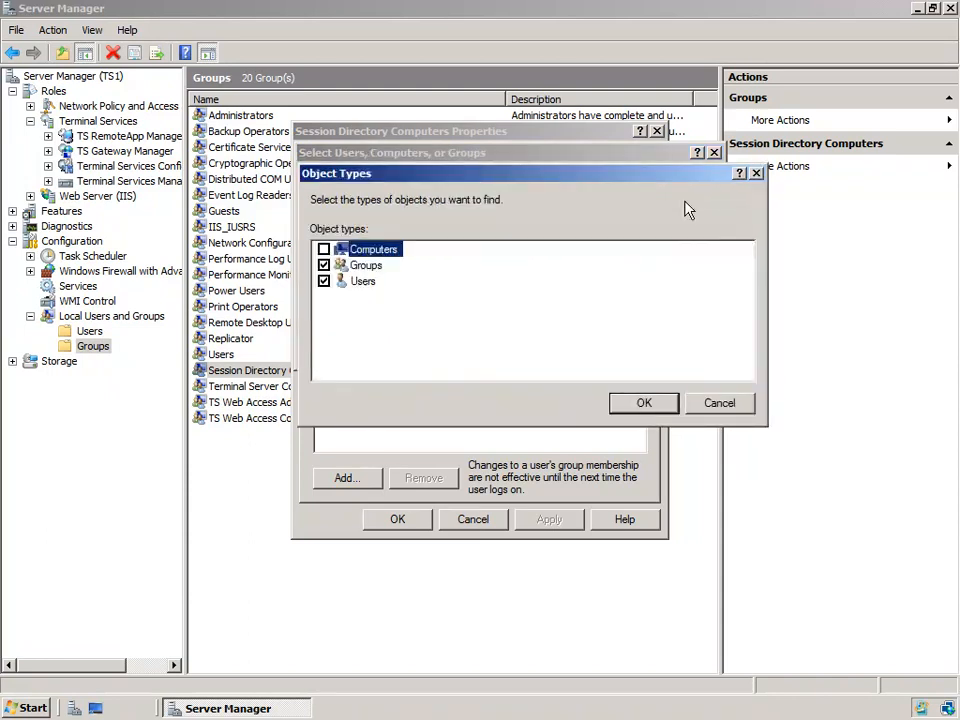
{"action": "left_click", "coordinate": [324, 250]}
{"action": "left_click", "coordinate": [643, 405]}
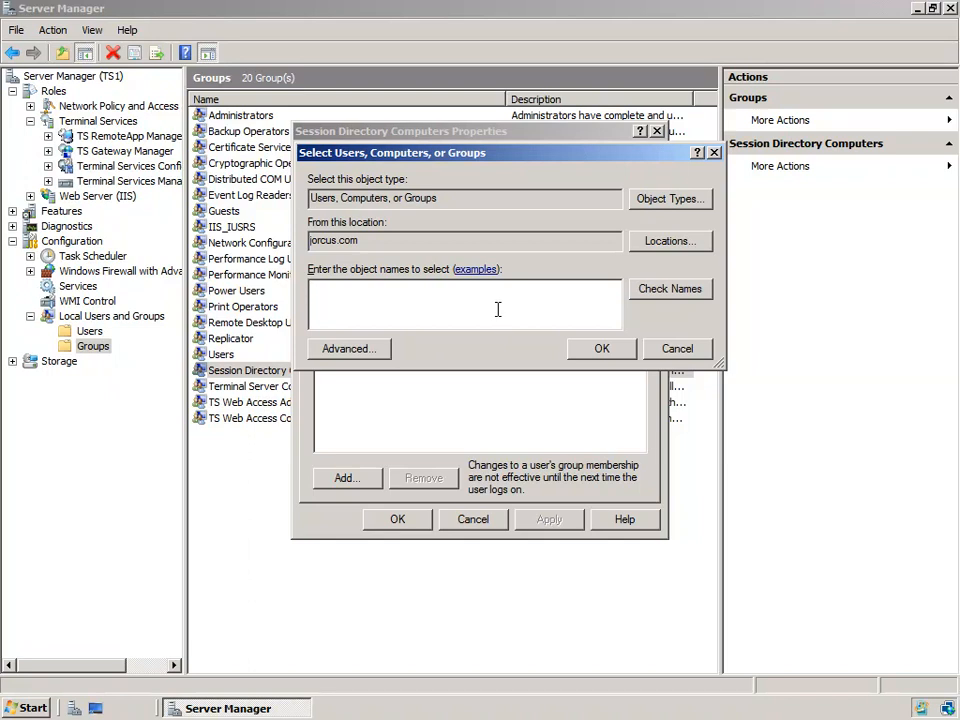
Look up the name TS and select both TS1 and TS2 as members of the Session Directory Computers group.
{"action": "type", "text": "TS"}
{"action": "left_click", "coordinate": [670, 290]}
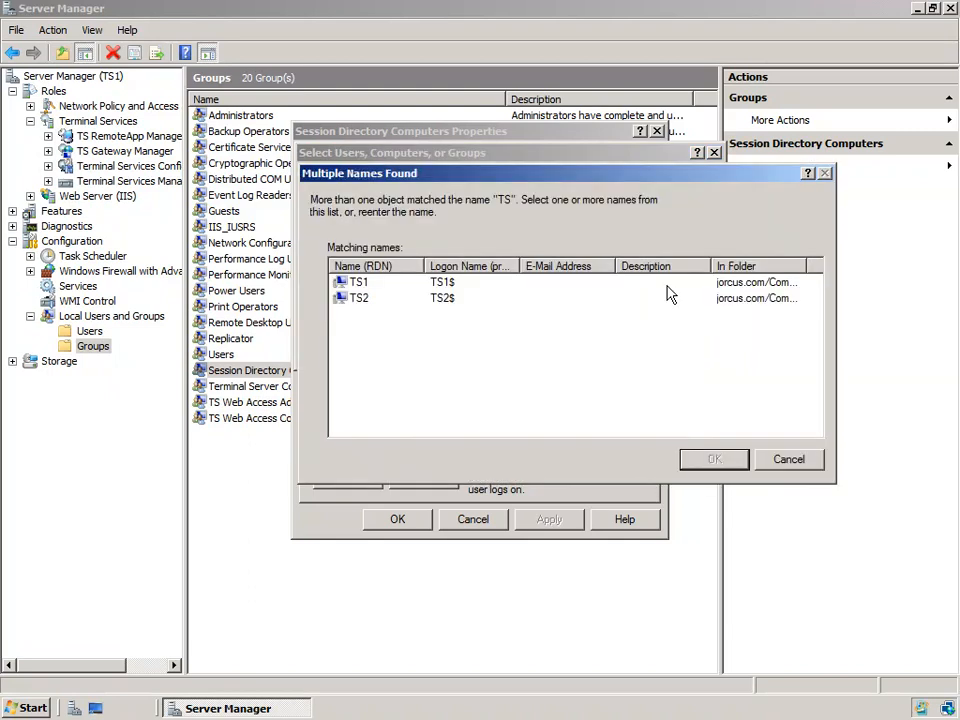
{"action": "left_click_drag", "start_coordinate": [446, 343], "coordinate": [350, 280]}
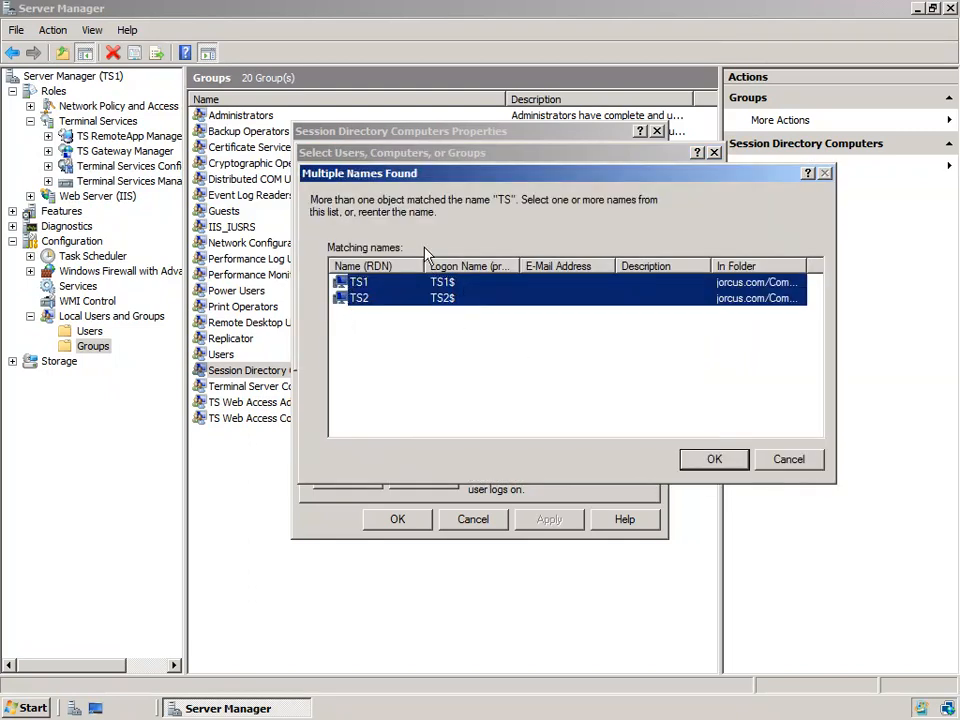
{"action": "left_click", "coordinate": [709, 459]}
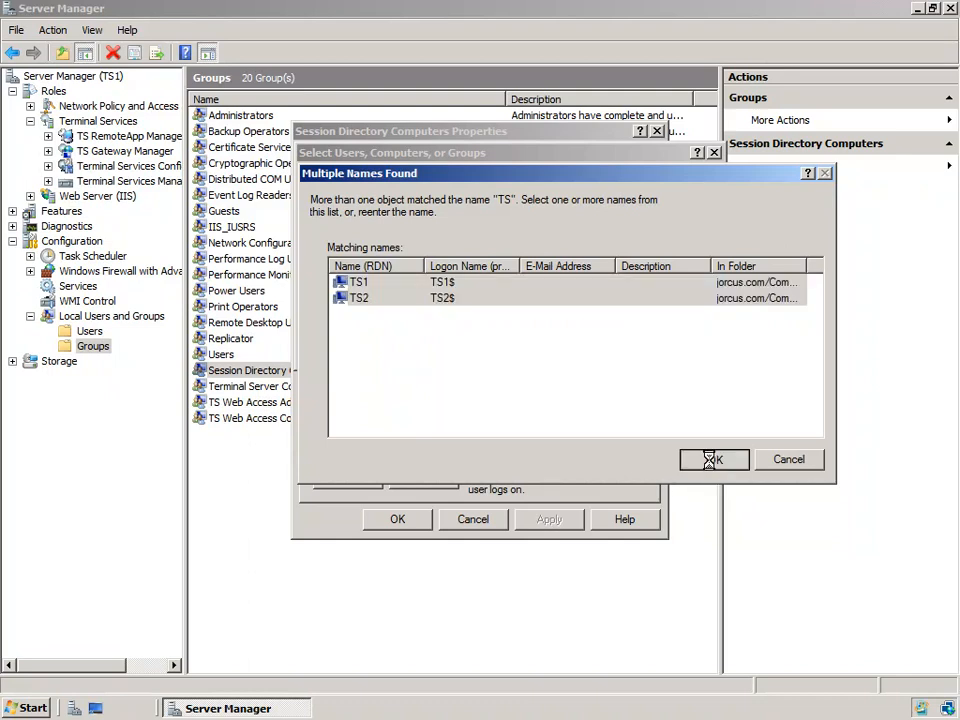
{"action": "left_click", "coordinate": [608, 354]}
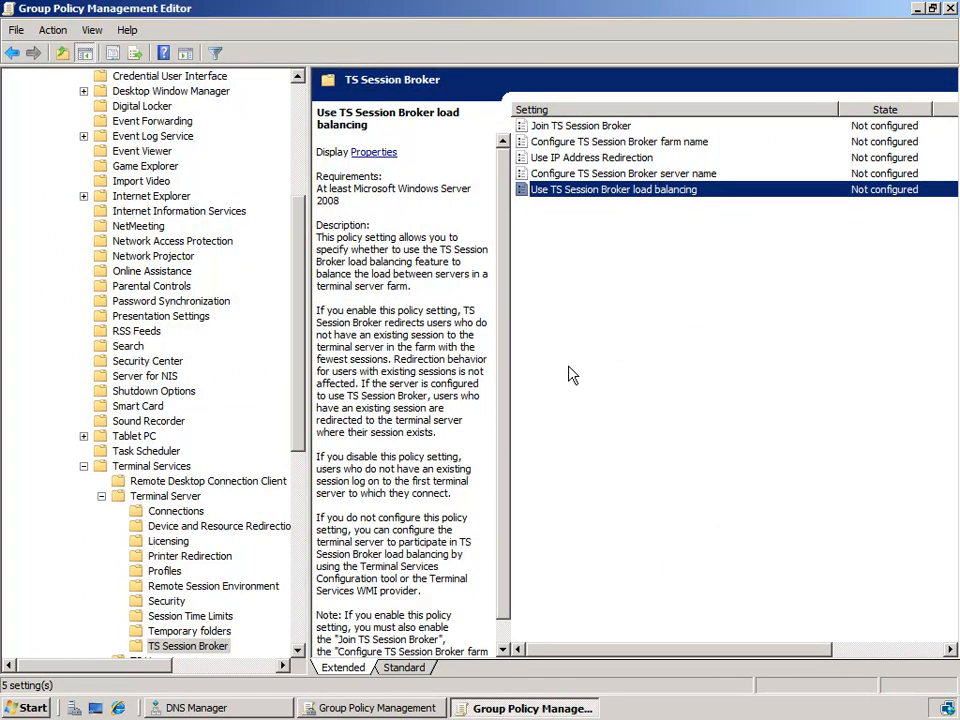
Switch to Active Directory Users and Computers and create a global security group named TS Farm in the jorcus.com Users container.
{"action": "left_click", "coordinate": [30, 708]}
{"action": "mouse_move", "coordinate": [350, 507]}
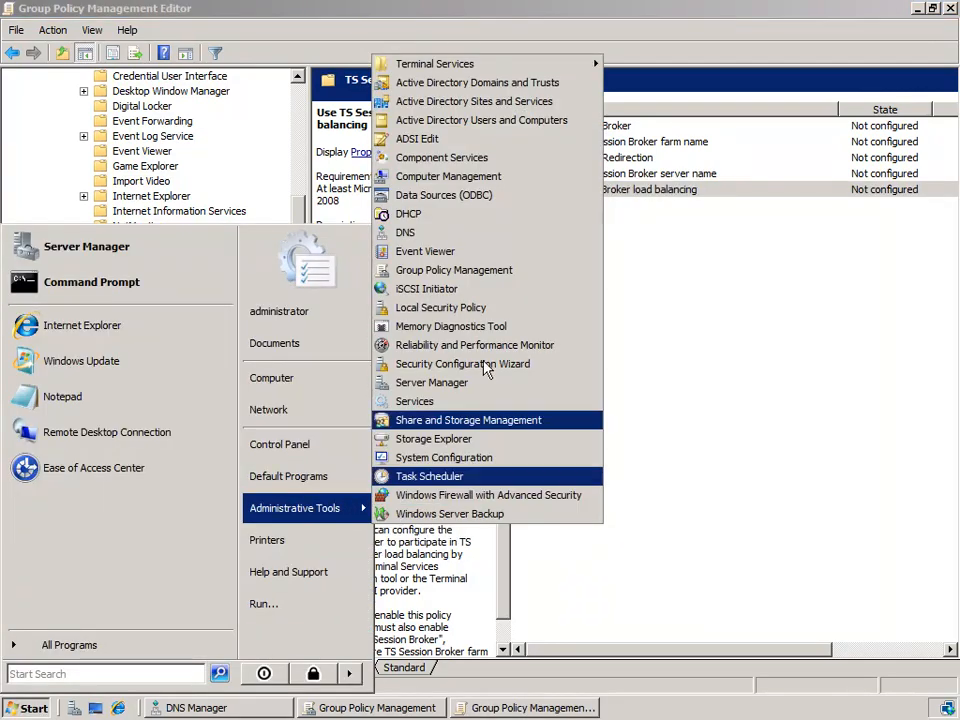
{"action": "left_click", "coordinate": [477, 121]}
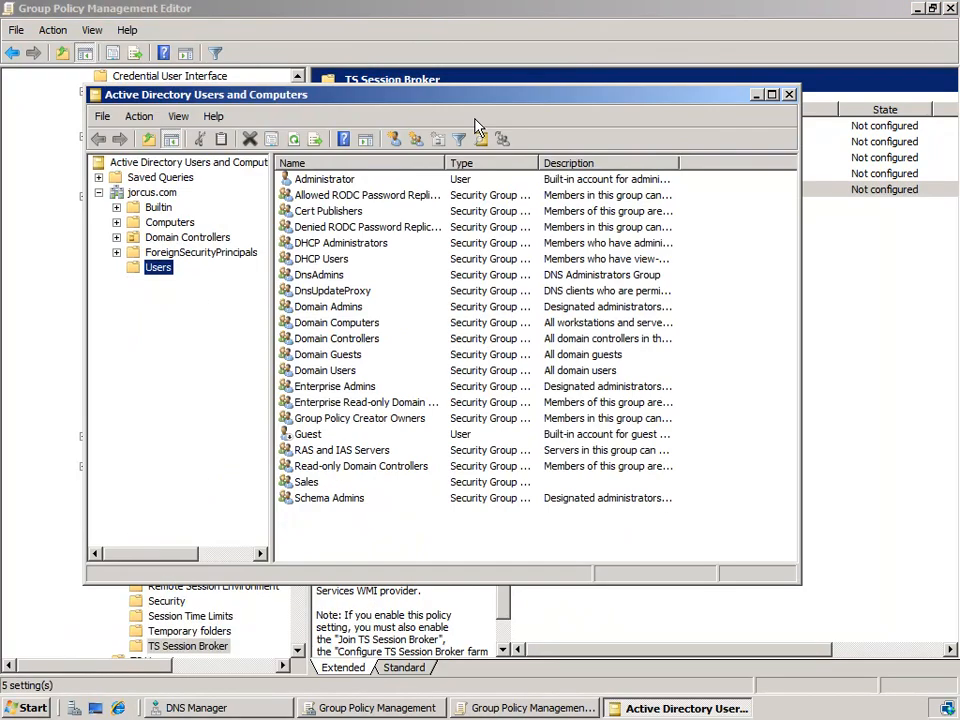
{"action": "right_click", "coordinate": [372, 538]}
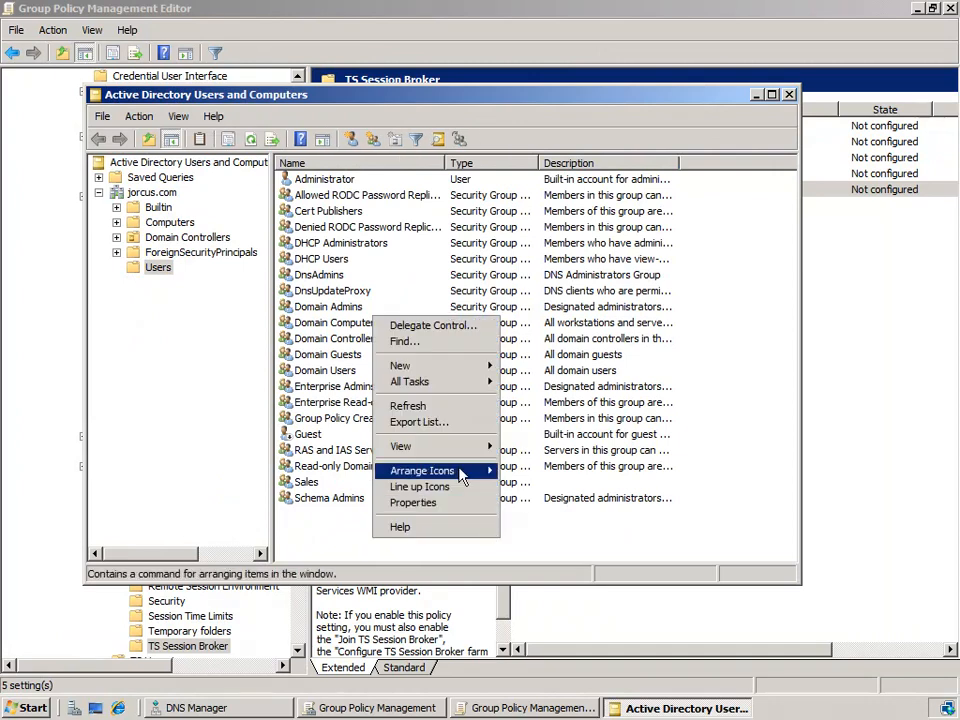
{"action": "mouse_move", "coordinate": [437, 367]}
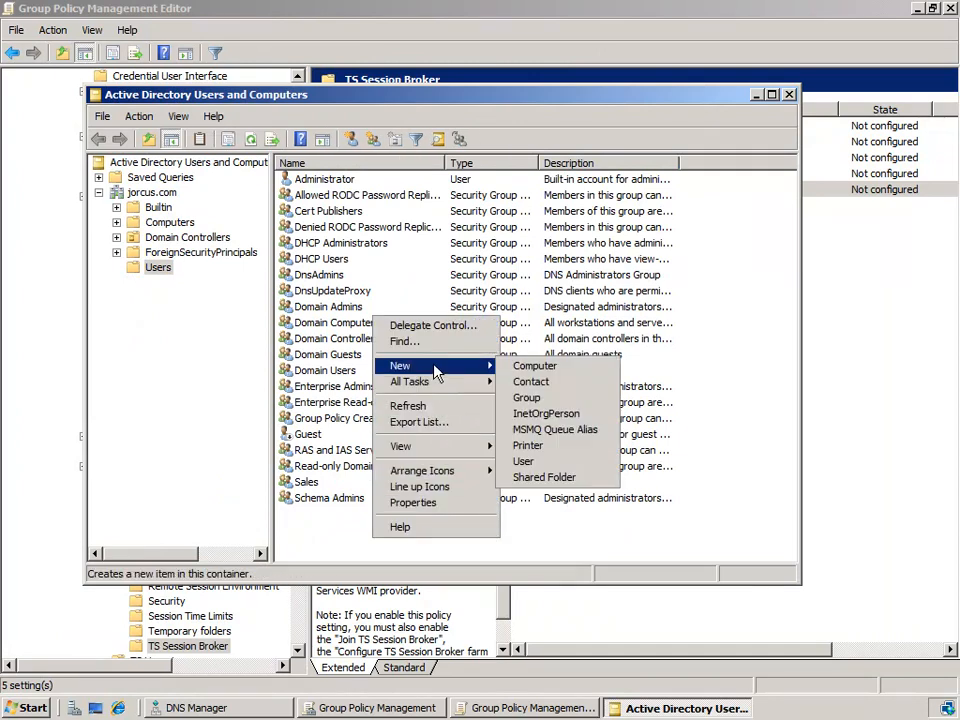
{"action": "left_click", "coordinate": [530, 397]}
{"action": "type", "text": "T"}
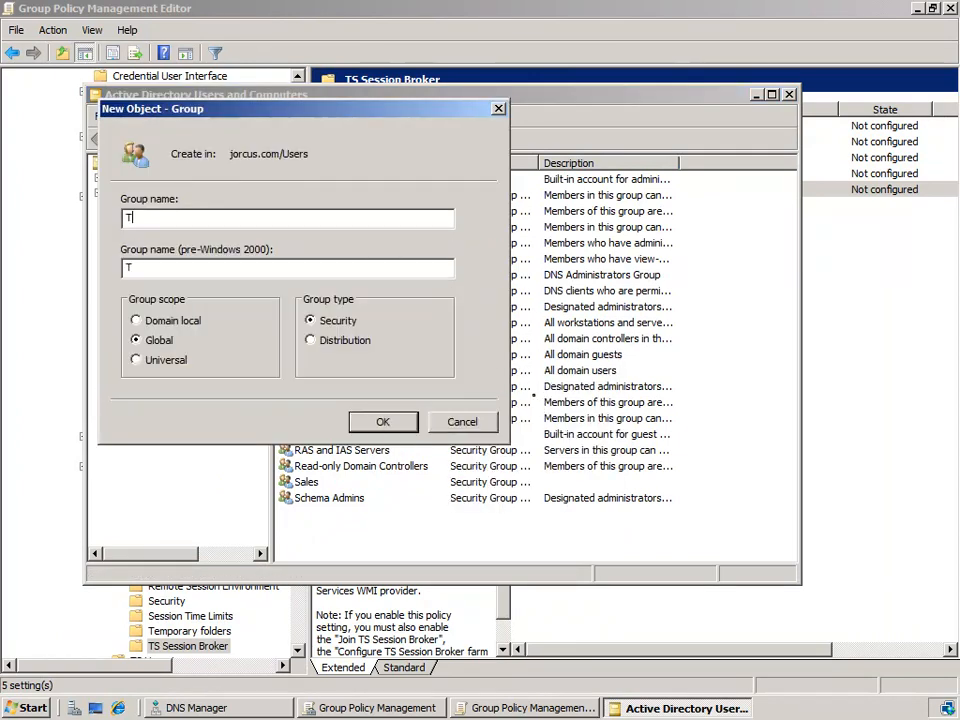
{"action": "type", "text": "S Farm"}
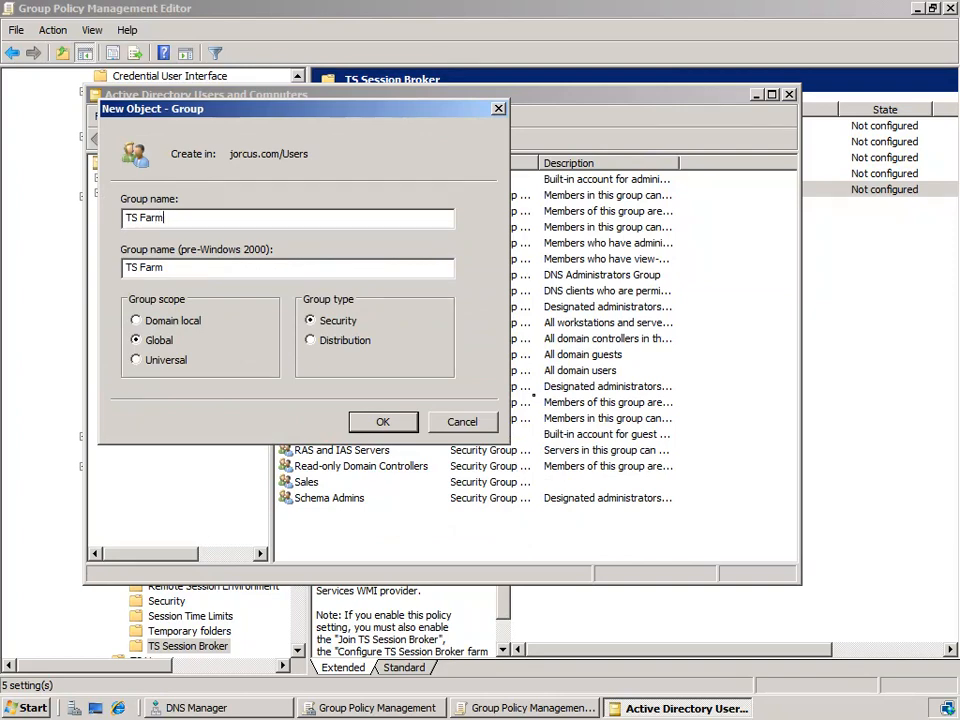
{"action": "left_click", "coordinate": [386, 422]}
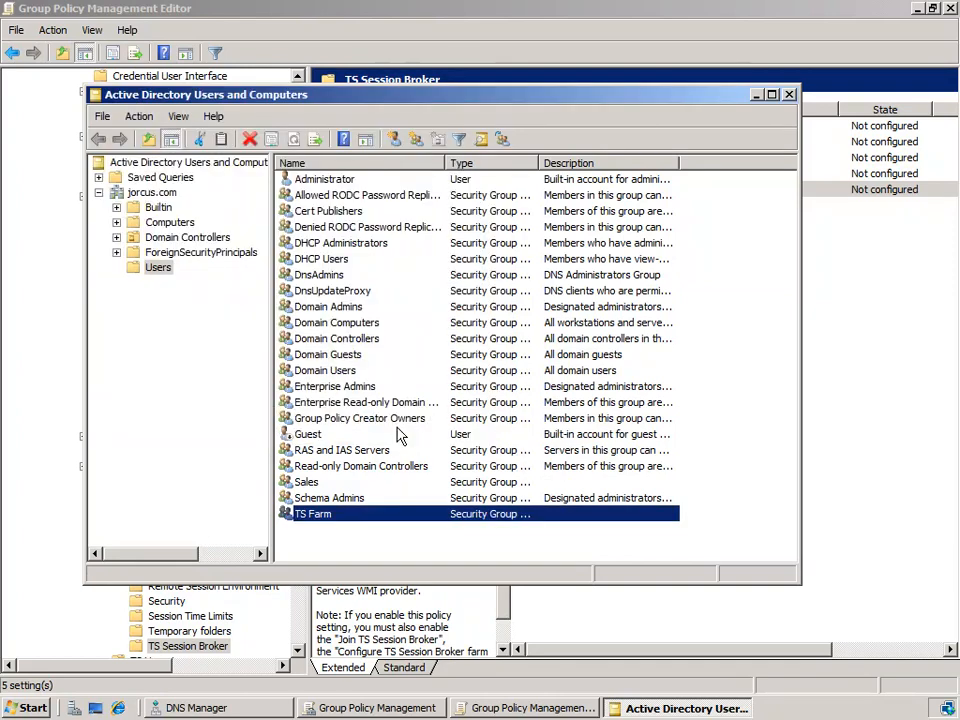
Start adding members to the TS Farm group and include Computers in the searched object types.
{"action": "double_click", "coordinate": [345, 514]}
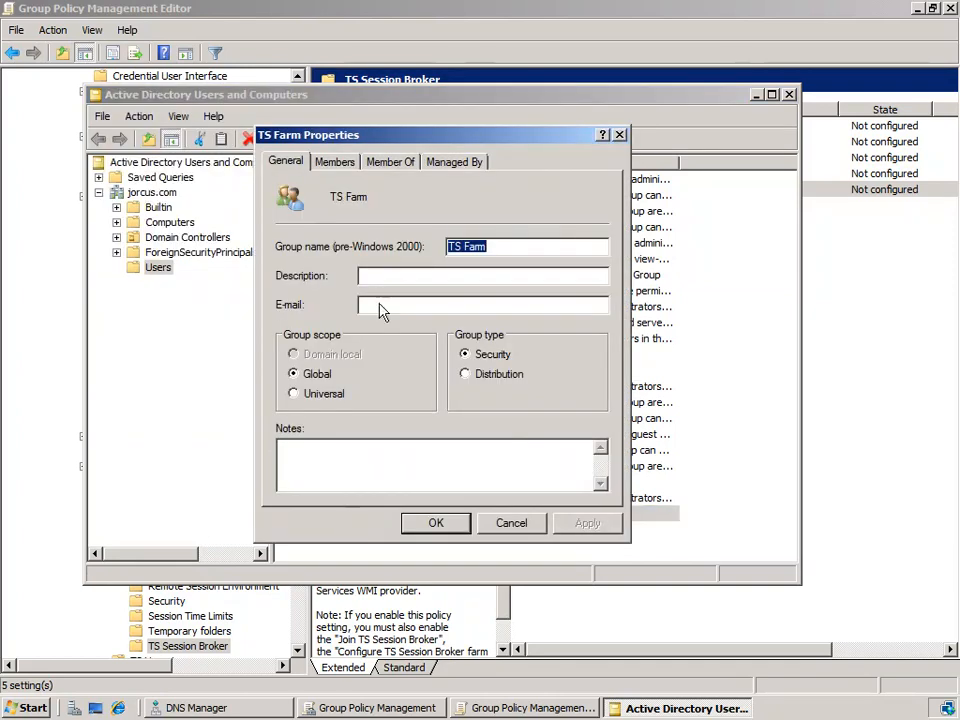
{"action": "left_click", "coordinate": [347, 164]}
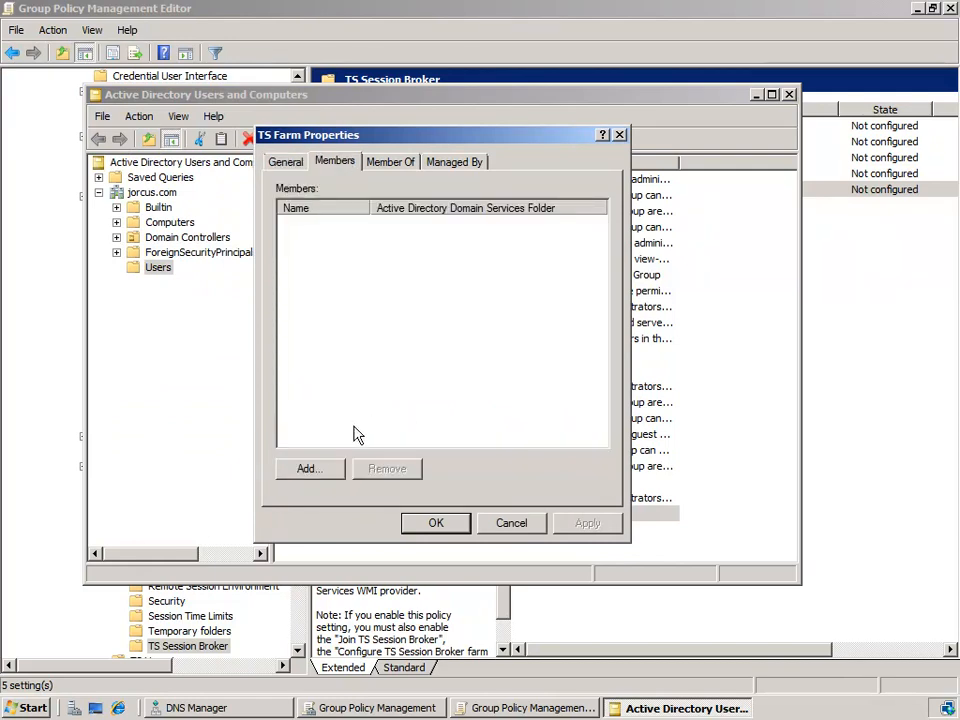
{"action": "left_click", "coordinate": [330, 473]}
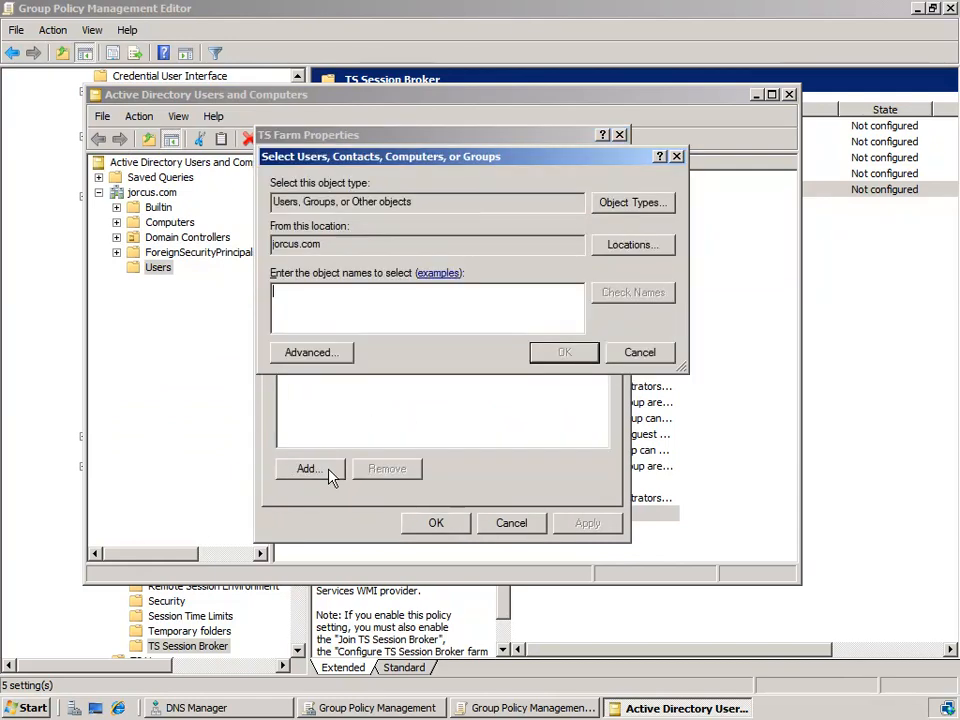
{"action": "left_click", "coordinate": [639, 215]}
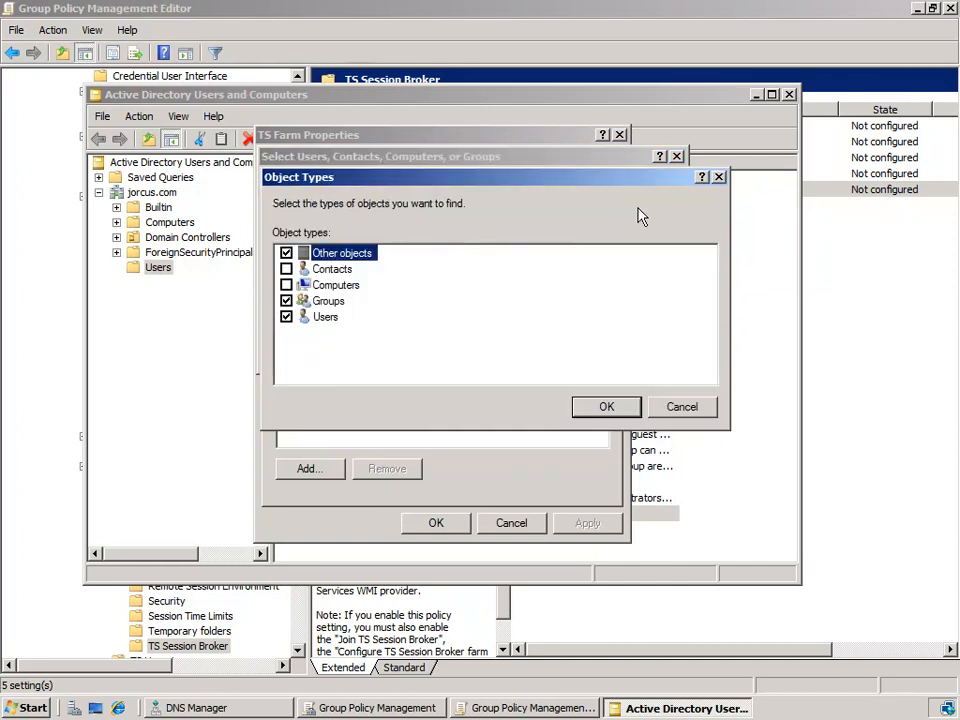
{"action": "left_click", "coordinate": [287, 285]}
{"action": "left_click", "coordinate": [606, 406]}
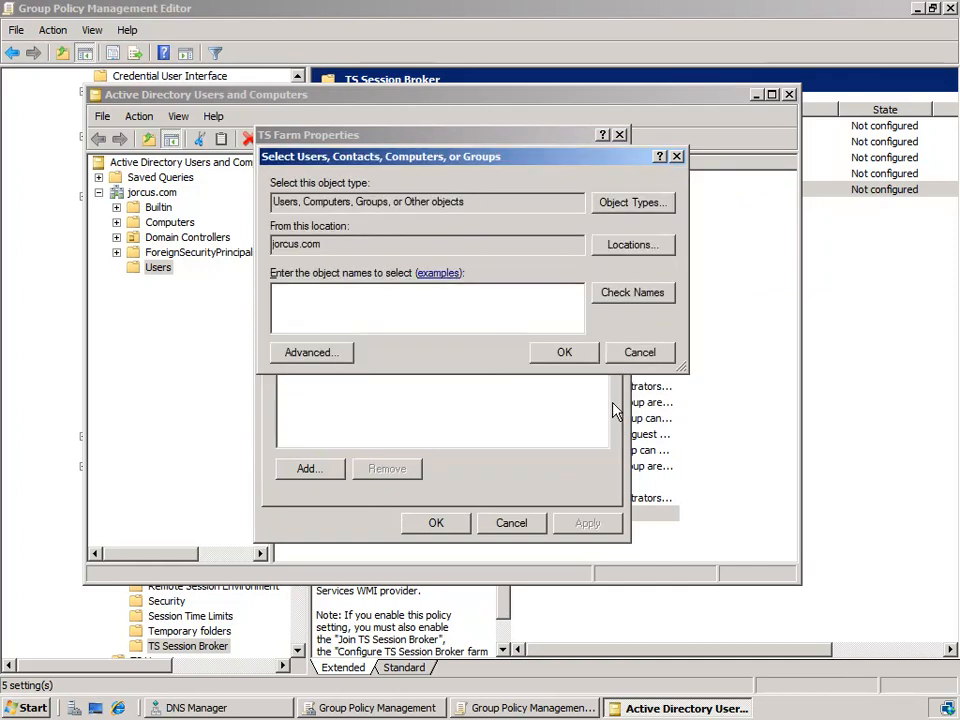
Look up the name TS and add both TS1 and TS2 as members of the TS Farm group.
{"action": "type", "text": "TS"}
{"action": "left_click", "coordinate": [612, 302]}
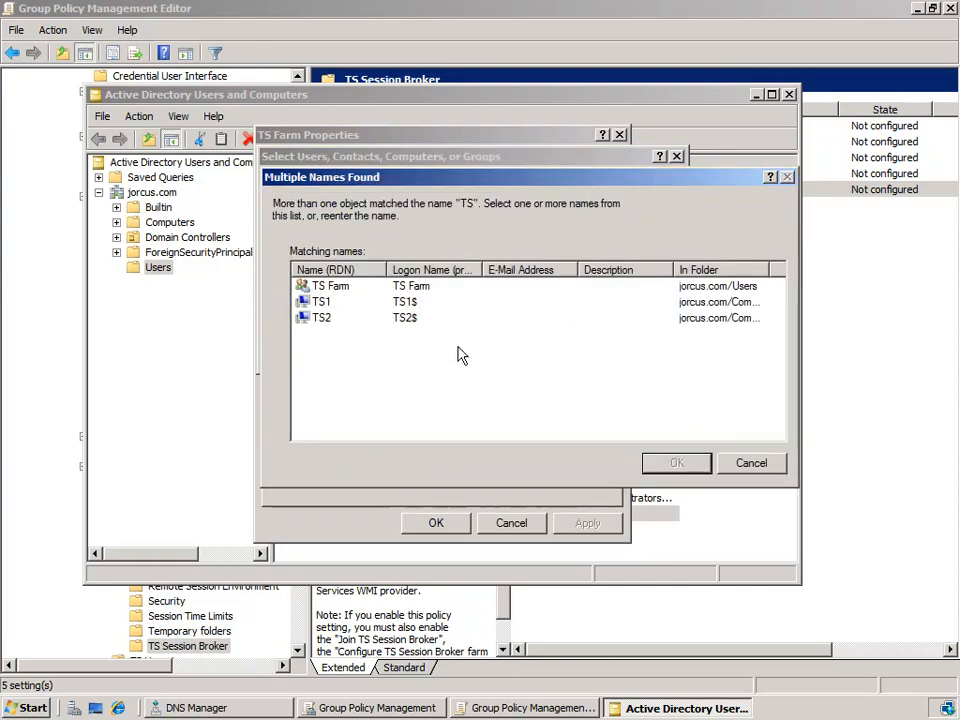
{"action": "left_click", "coordinate": [345, 325]}
{"action": "left_click", "coordinate": [322, 302], "text": "ctrl"}
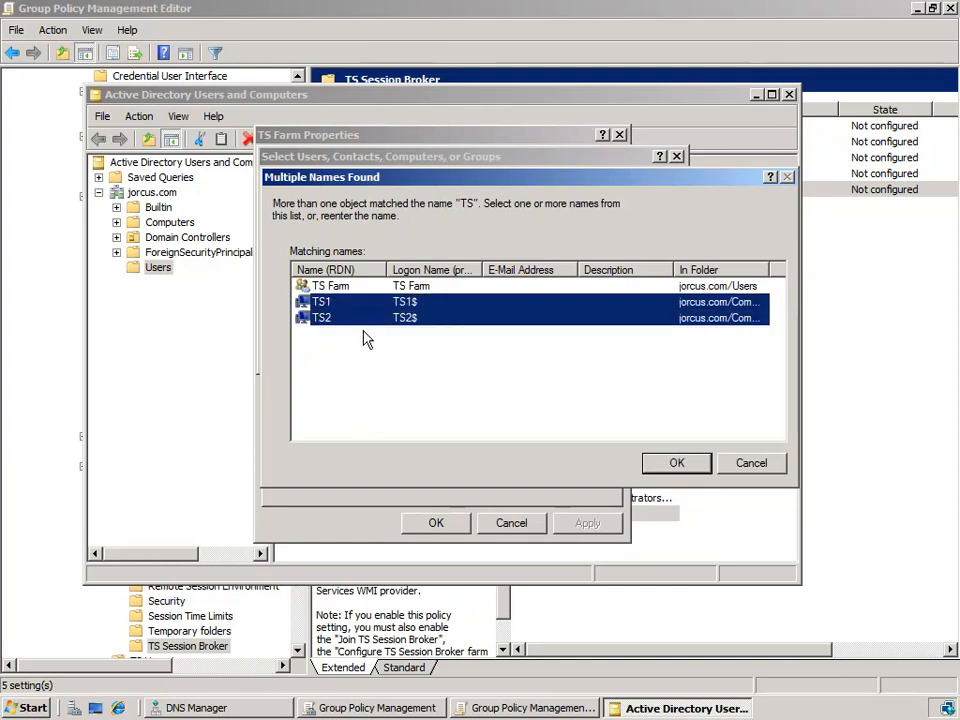
{"action": "left_click", "coordinate": [677, 463]}
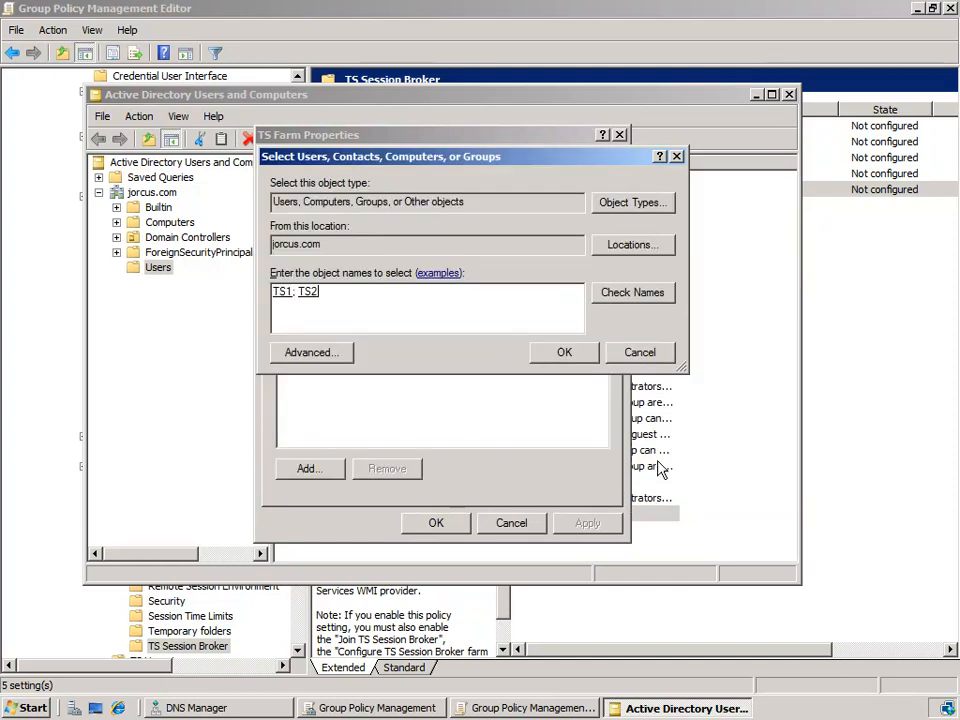
{"action": "left_click", "coordinate": [562, 351]}
{"action": "left_click", "coordinate": [436, 523]}
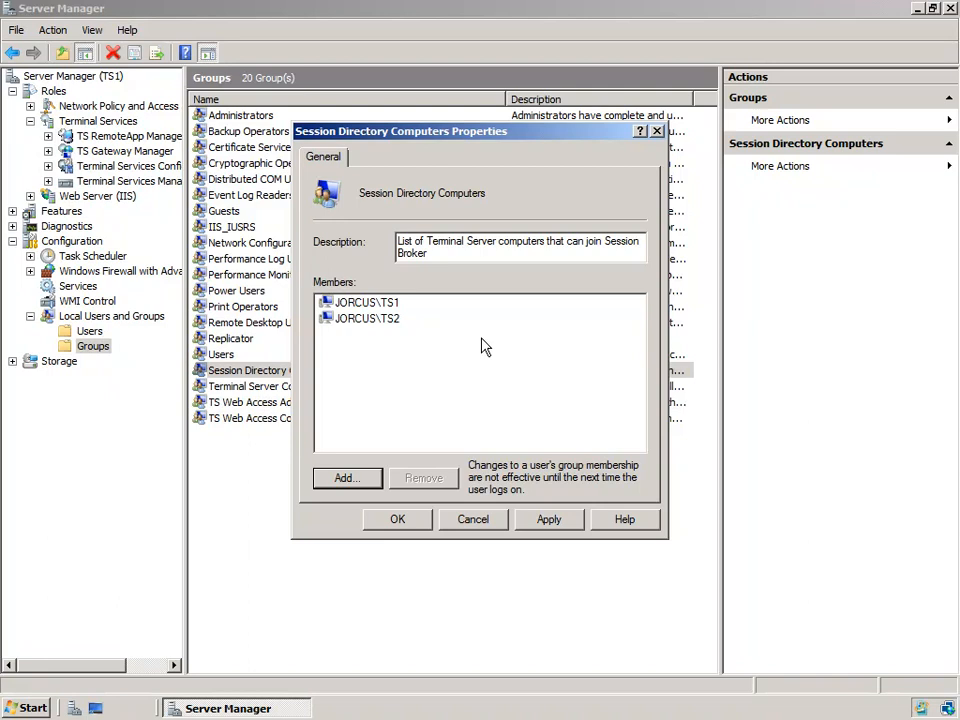
On TS1, replace the members TS1 and TS2 of the Session Directory Computers group with the domain group TS Farm.
{"action": "left_click_drag", "start_coordinate": [414, 354], "coordinate": [343, 289]}
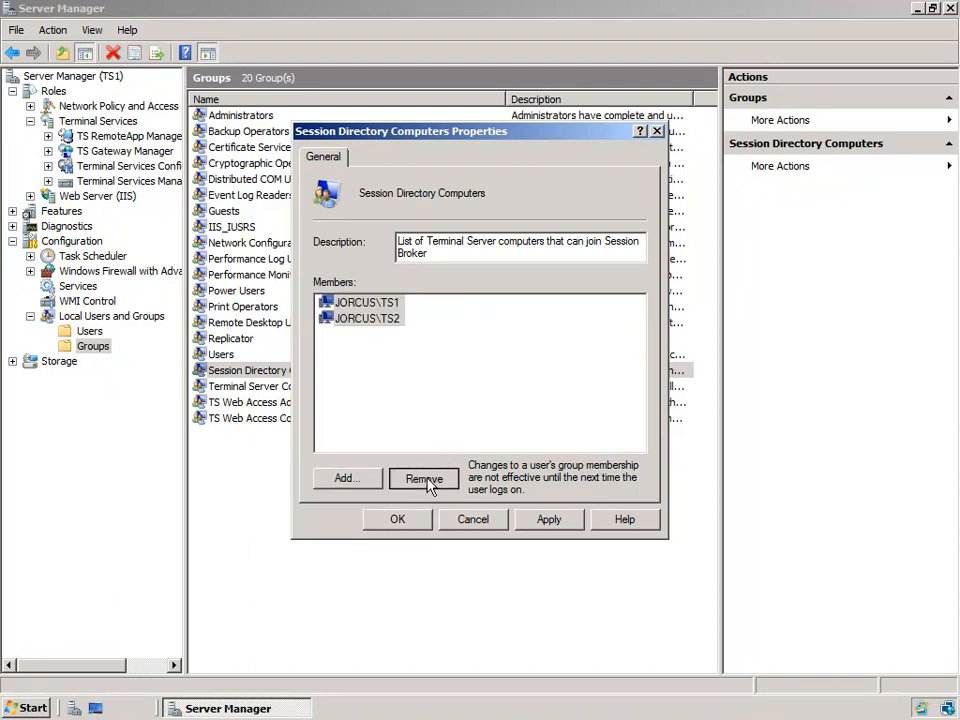
{"action": "left_click", "coordinate": [424, 479]}
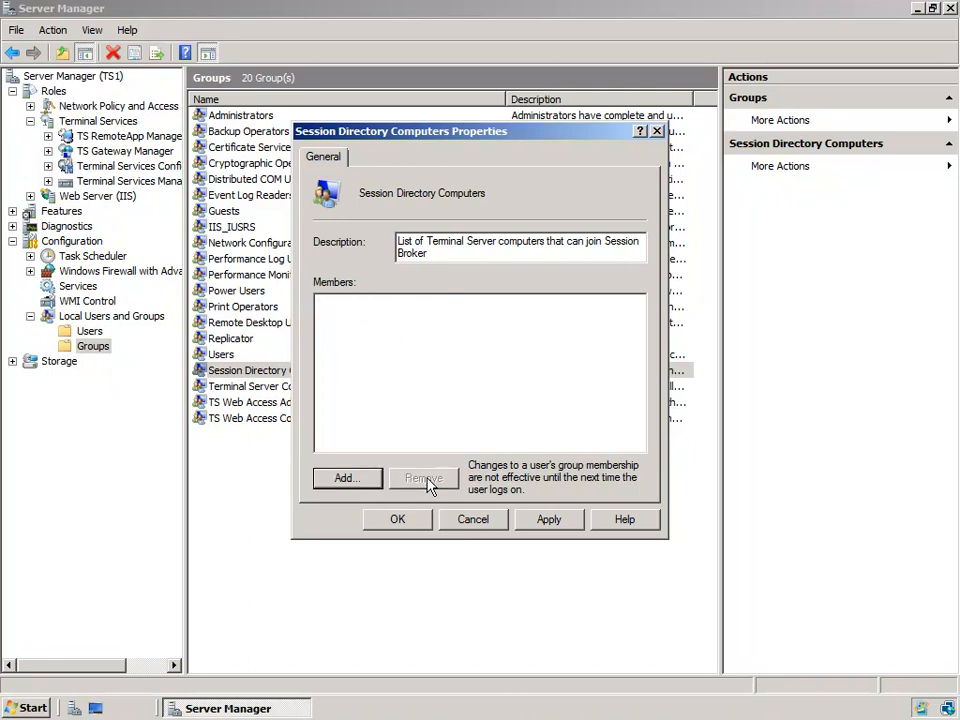
{"action": "left_click", "coordinate": [346, 478]}
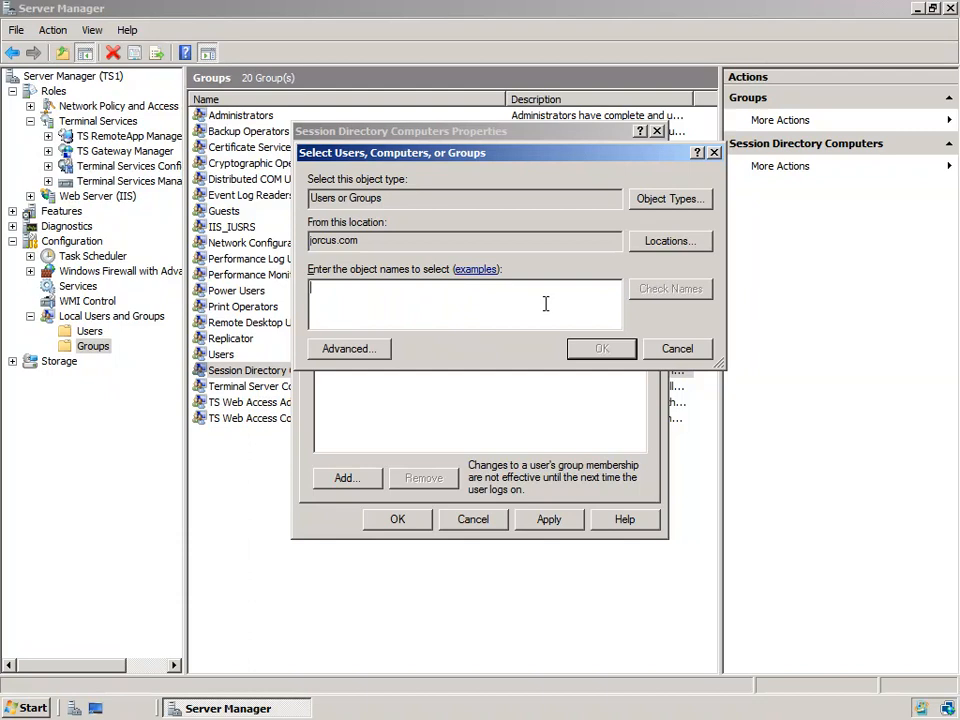
{"action": "left_click", "coordinate": [658, 199]}
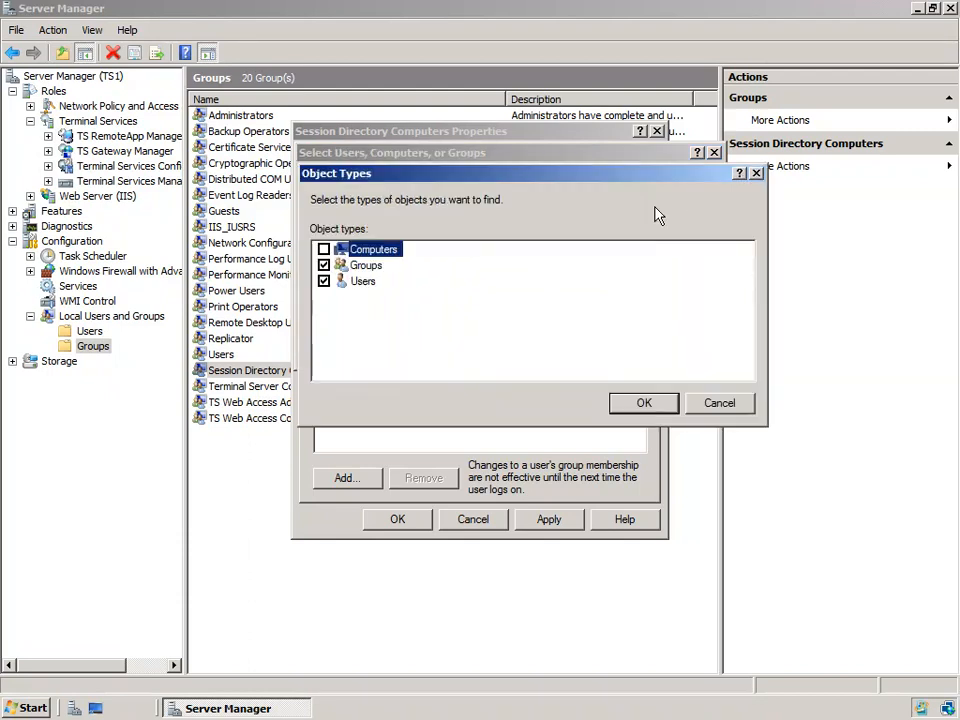
{"action": "left_click", "coordinate": [721, 404]}
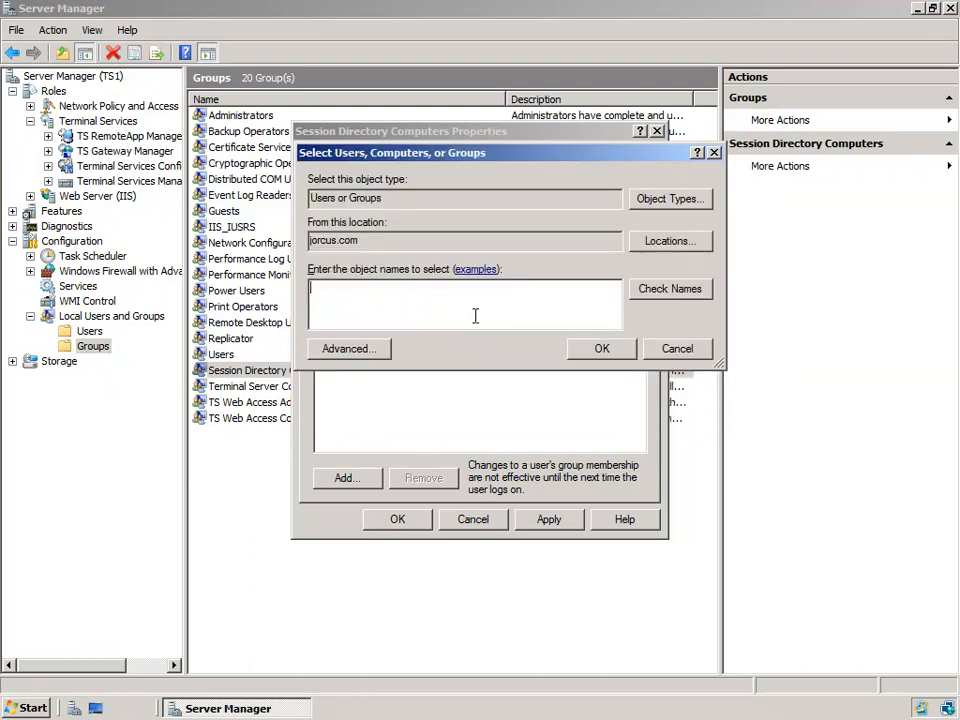
{"action": "type", "text": "TS Farm"}
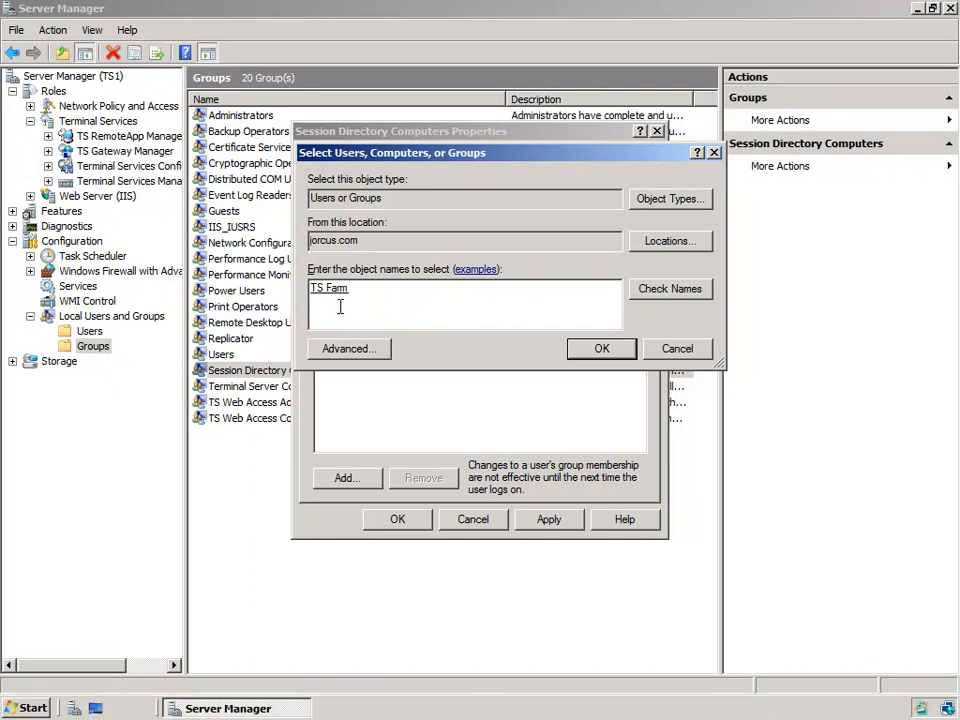
{"action": "left_click", "coordinate": [601, 349]}
{"action": "left_click", "coordinate": [412, 520]}
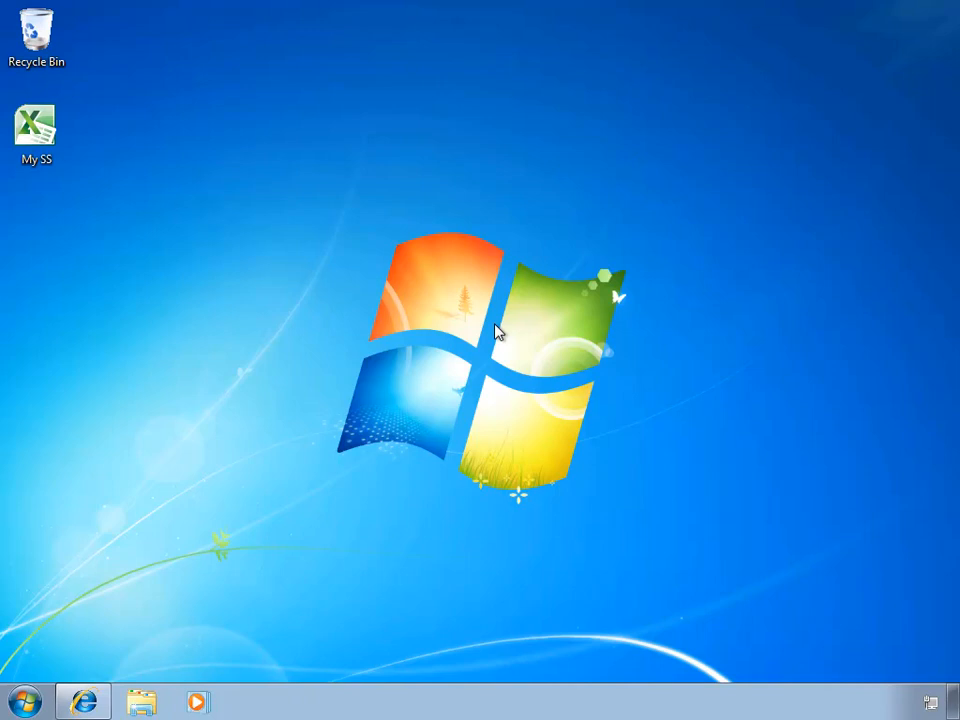
{"action": "left_click", "coordinate": [100, 704]}
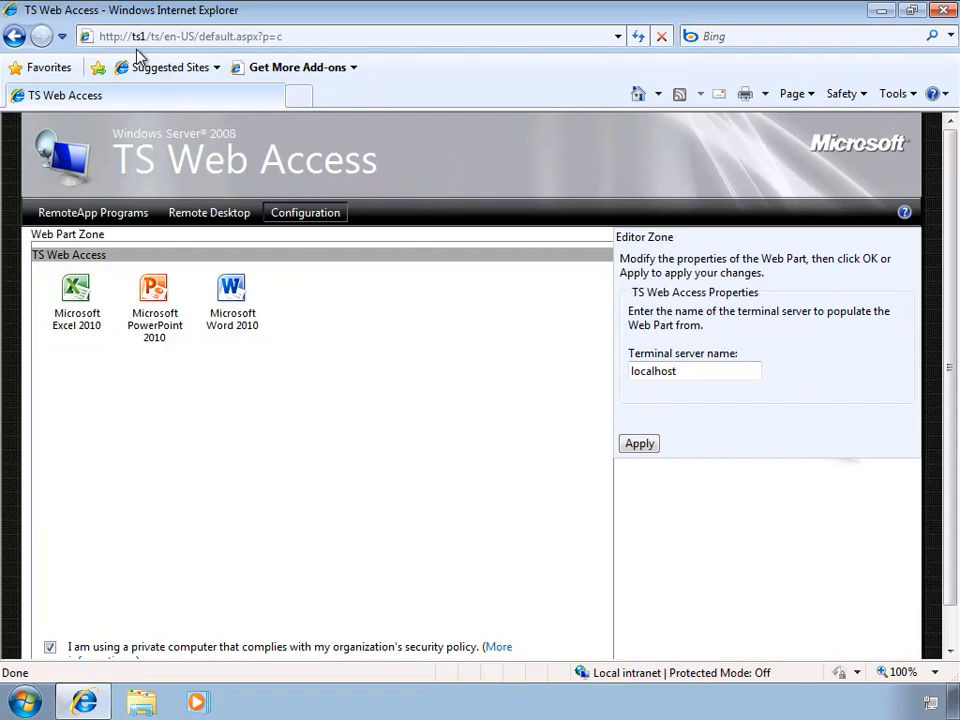
{"action": "left_click", "coordinate": [133, 36]}
{"action": "left_click", "coordinate": [133, 36]}
{"action": "left_click_drag", "start_coordinate": [131, 36], "coordinate": [475, 31]}
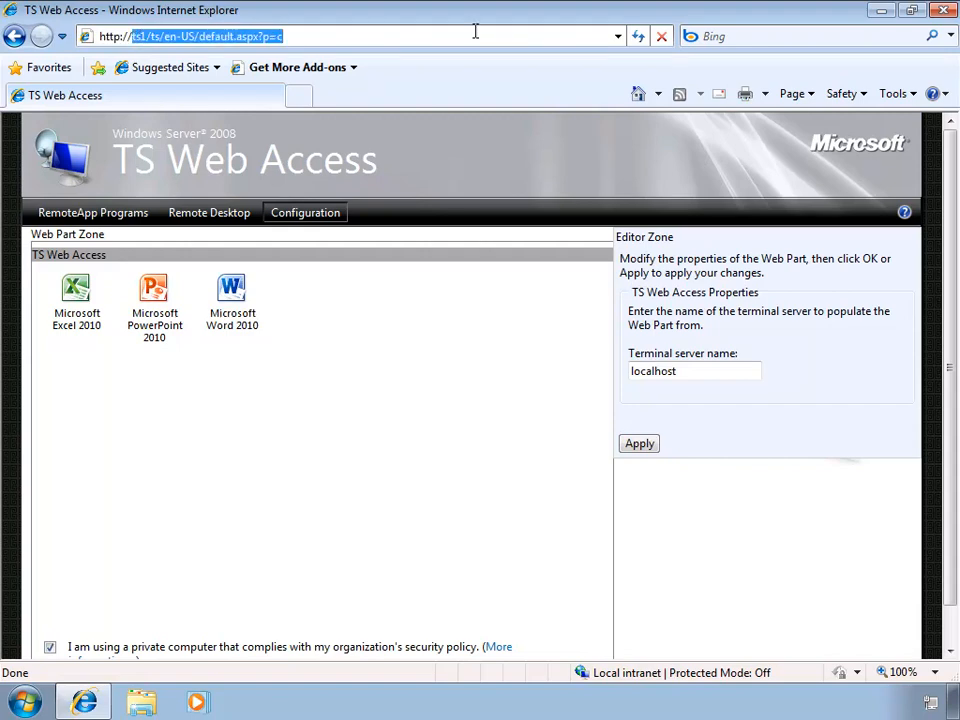
{"action": "type", "text": "farm/t"}
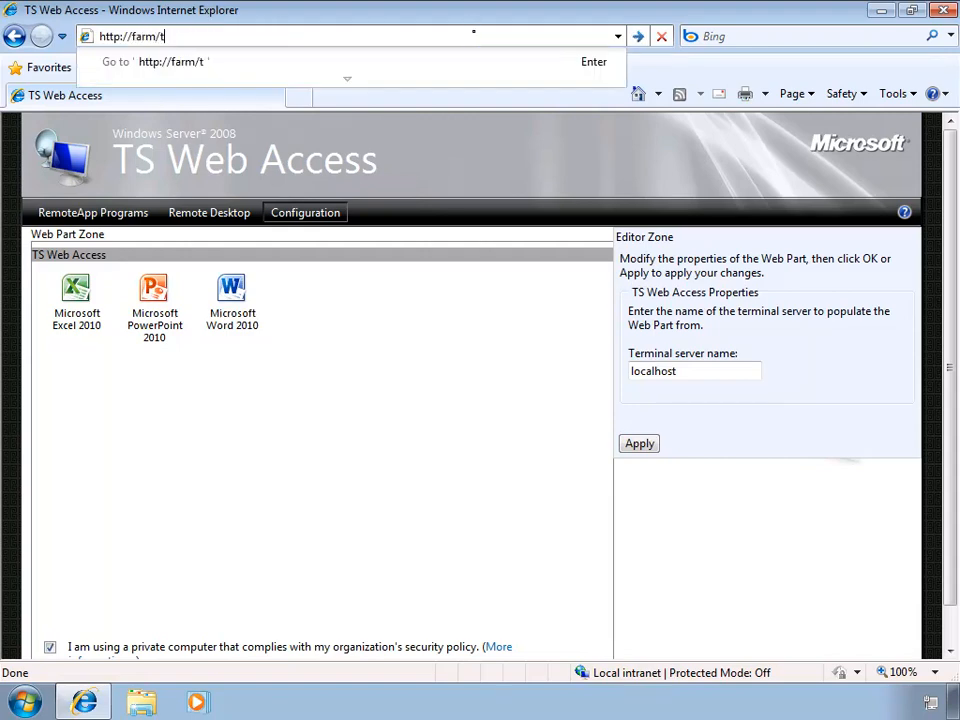
{"action": "type", "text": "s"}
{"action": "key", "text": "Return"}
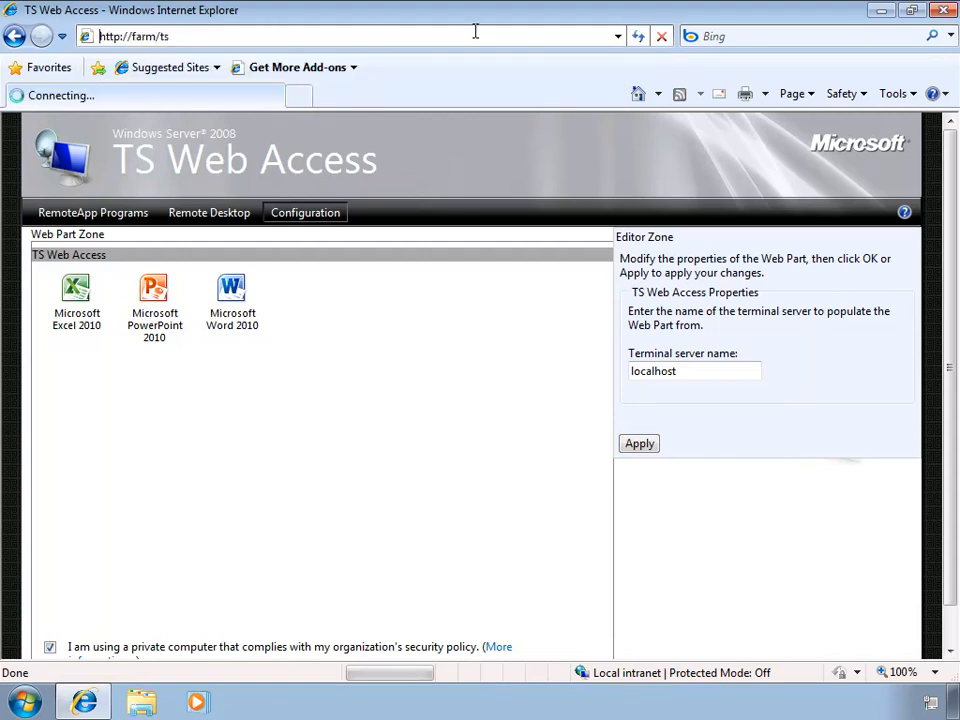